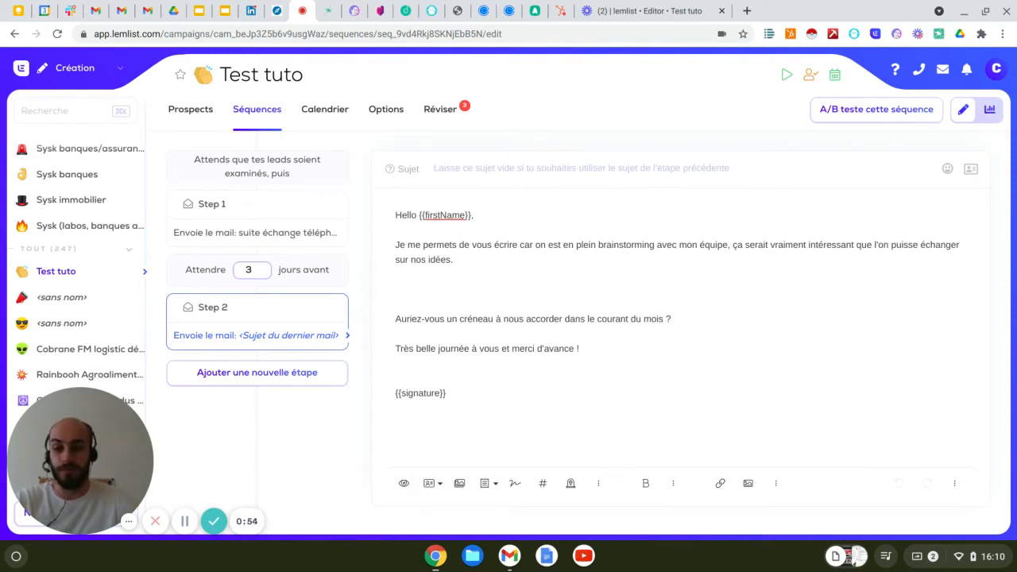
Open the image templates at the blank line under the first paragraph; preview "#2 - The Coffee Cup" and "#4 - The Website Brainstorm".
left_click(448, 294)
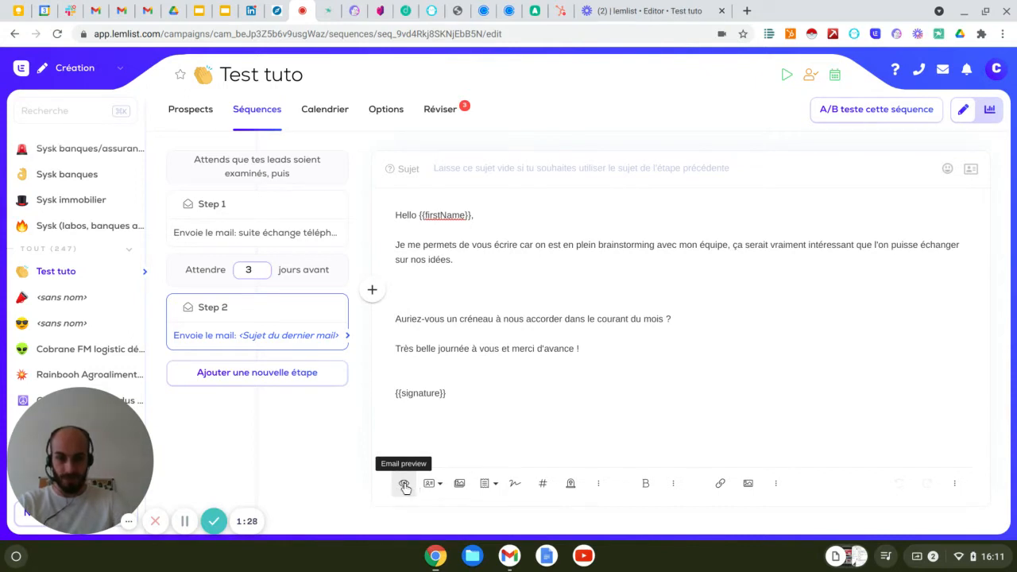
left_click(461, 484)
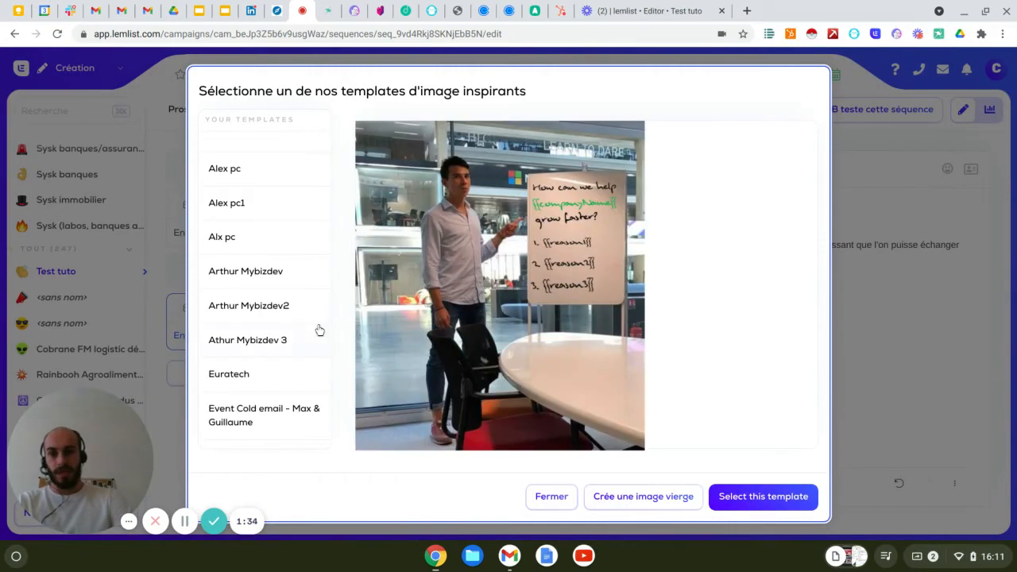
scroll(311, 293, "down", 5)
scroll(310, 293, "down", 5)
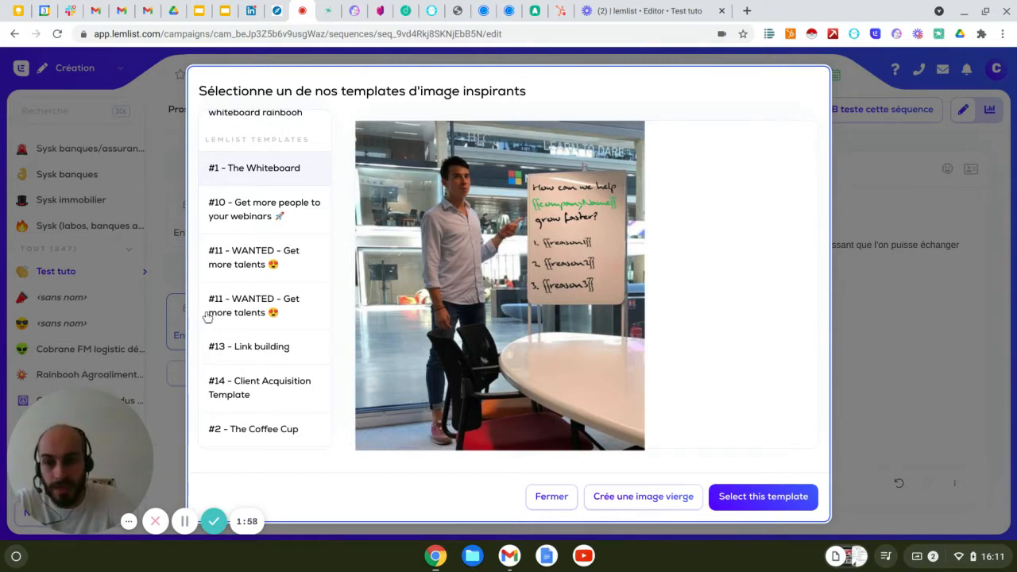
scroll(252, 310, "down", 3)
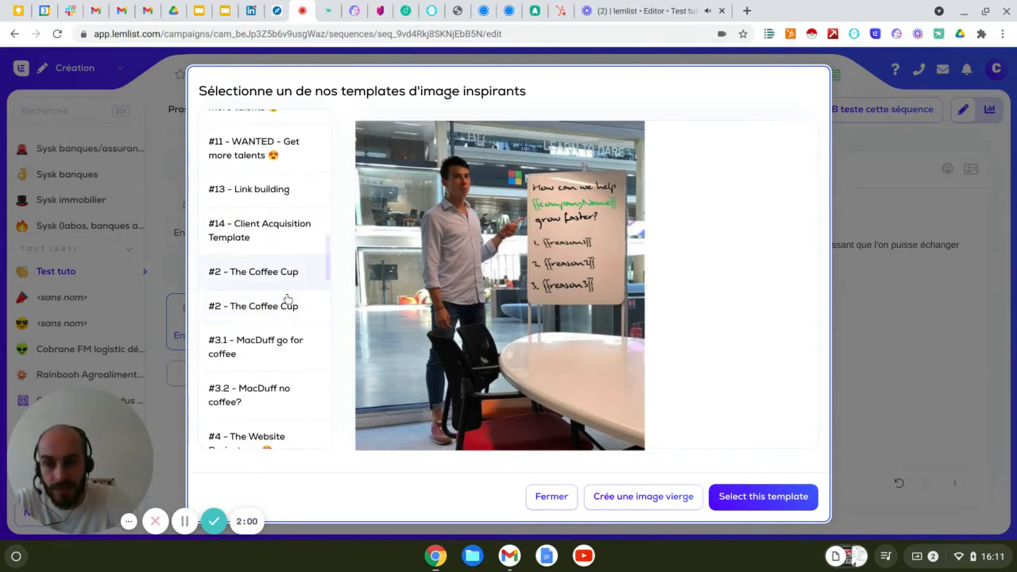
left_click(287, 310)
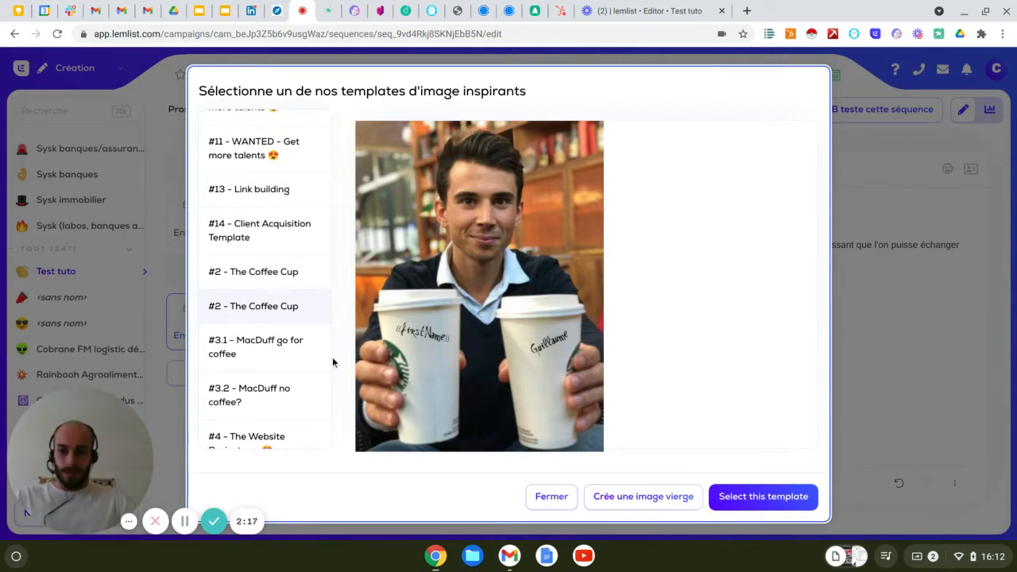
scroll(269, 389, "down", 3)
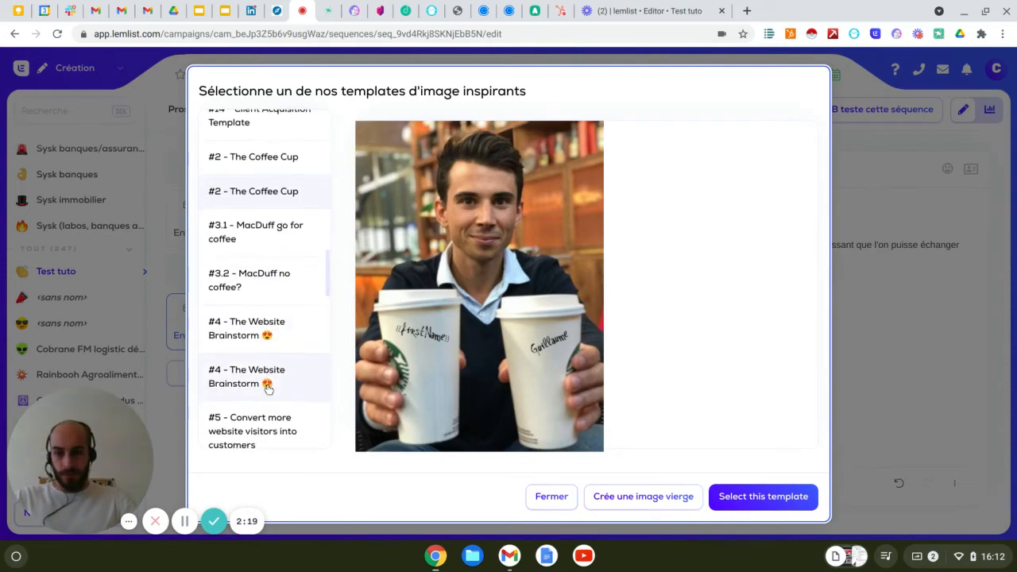
left_click(279, 339)
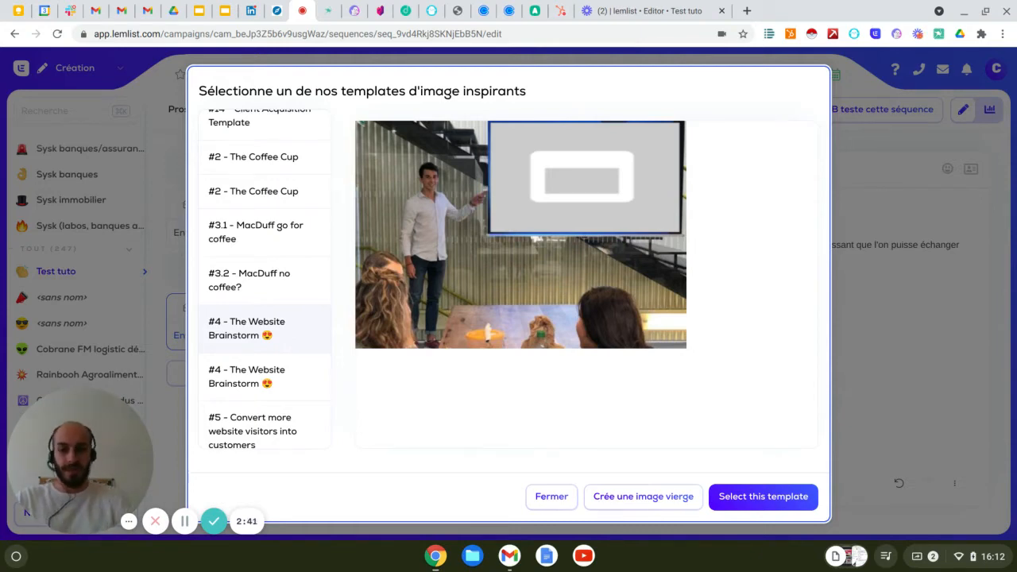
Preview the custom coffee invitation template and one of the custom laptop templates among your own image templates.
scroll(270, 353, "down", 3)
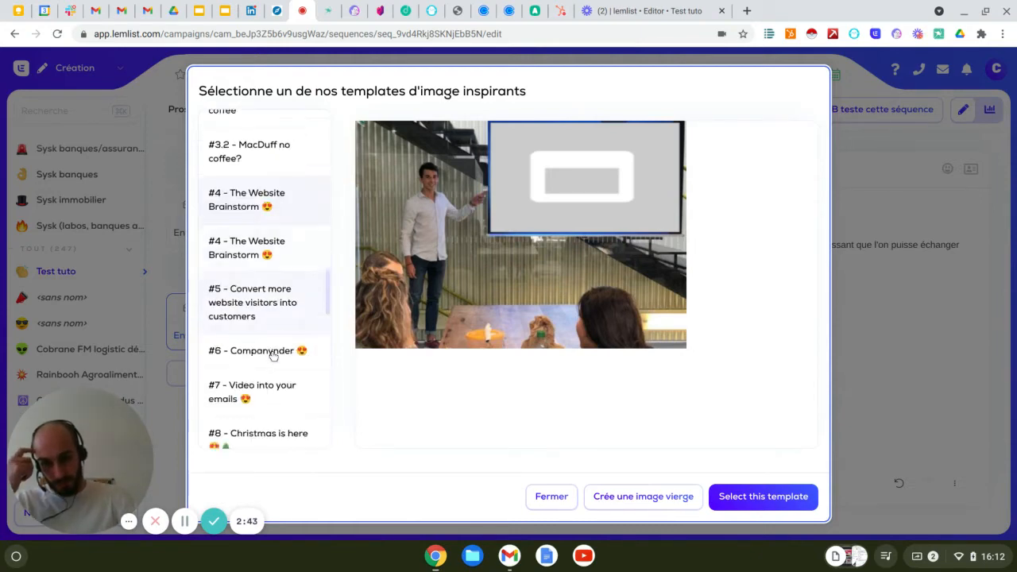
scroll(270, 354, "up", 4)
scroll(267, 373, "up", 10)
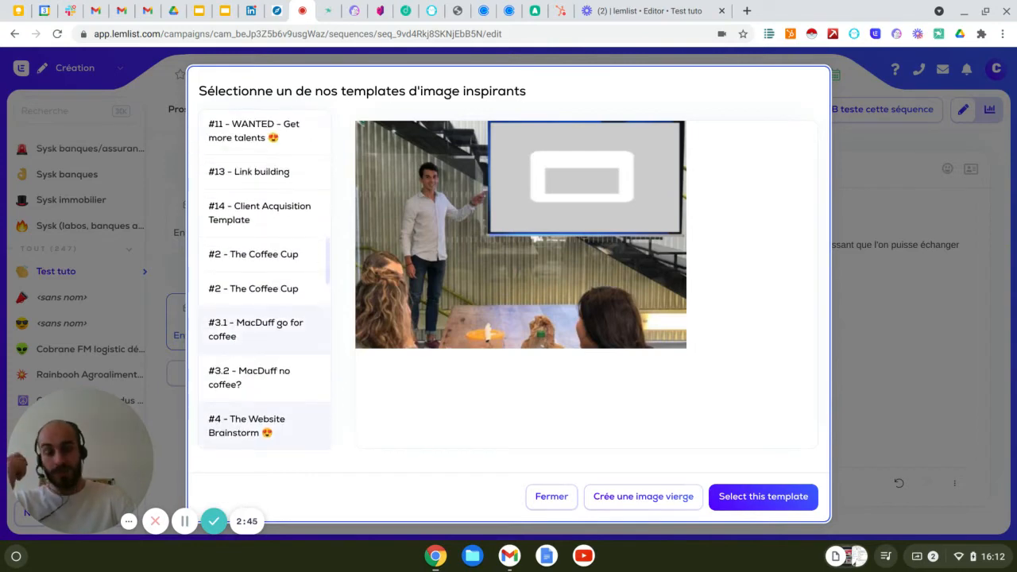
scroll(266, 369, "up", 1)
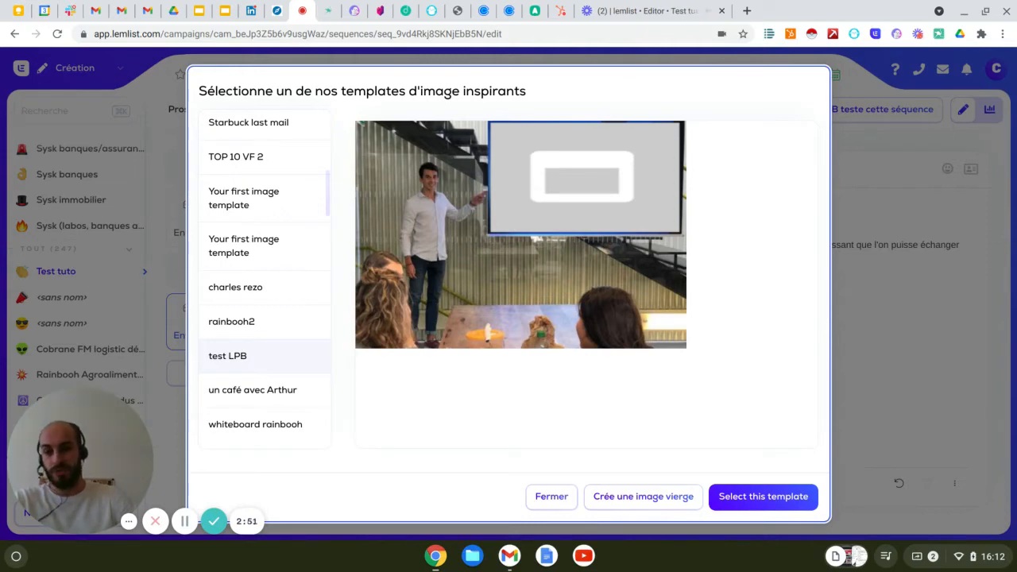
left_click(273, 396)
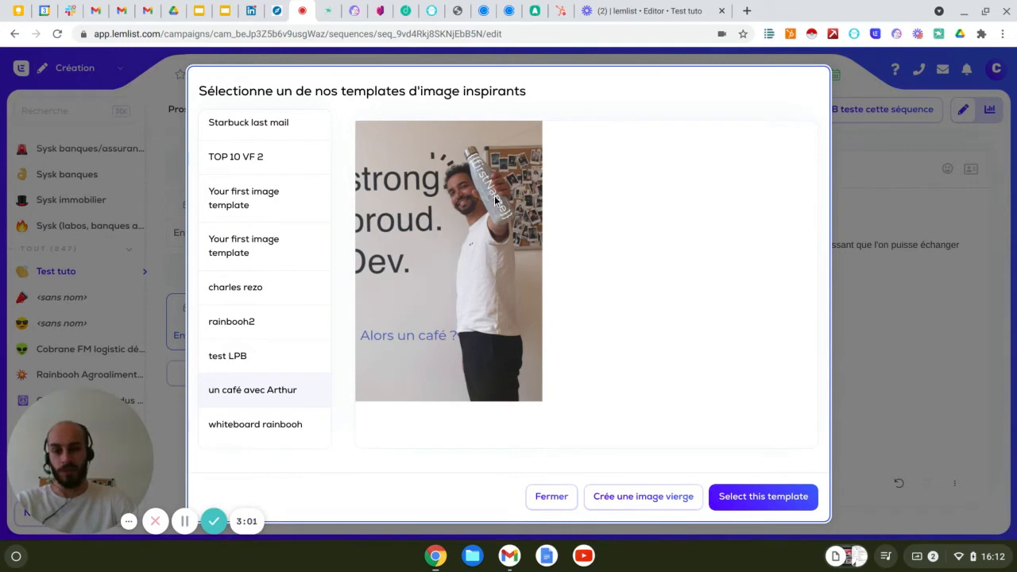
scroll(312, 264, "up", 5)
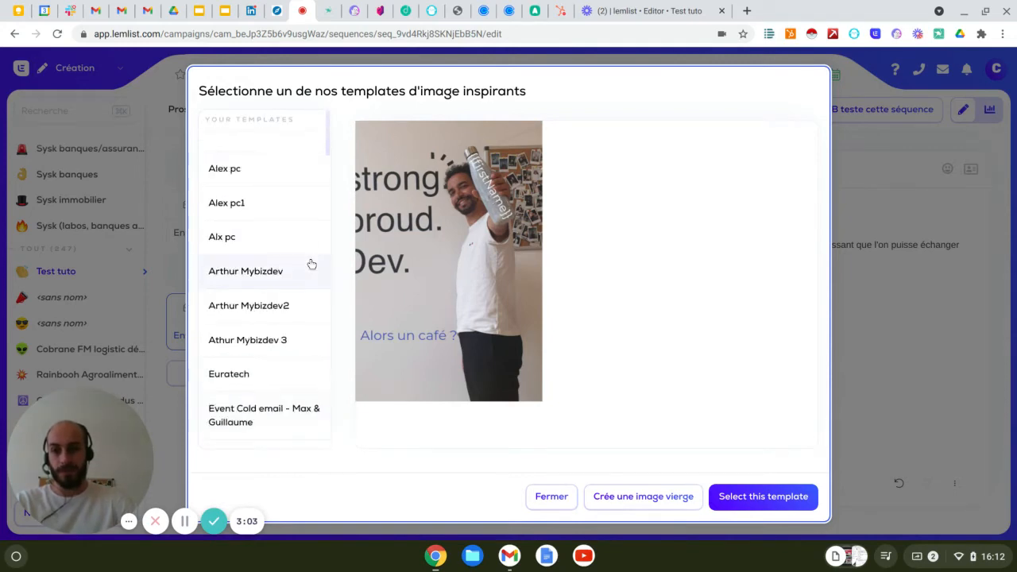
left_click(283, 220)
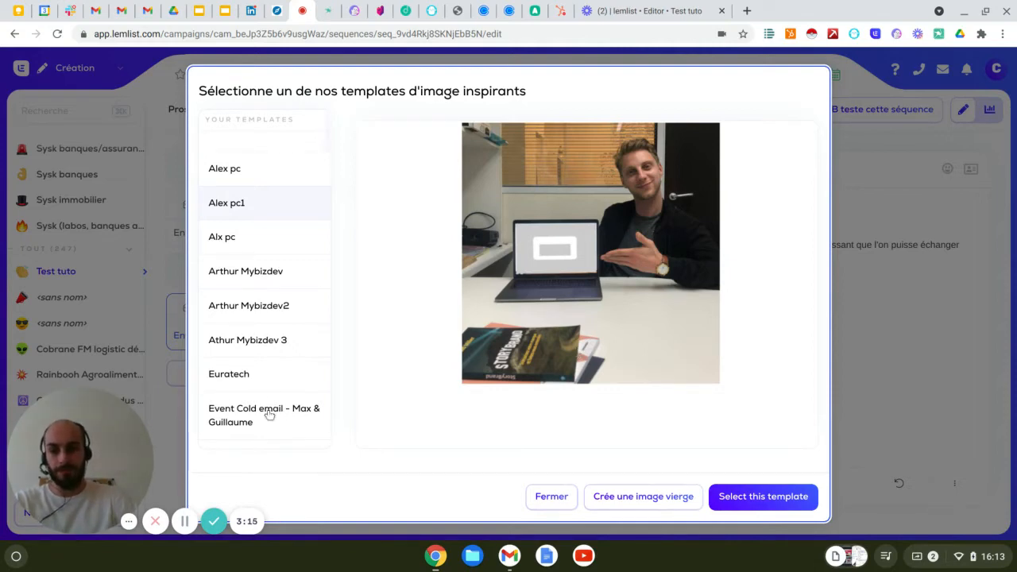
Insert the lemlist image template "#1 - The Whiteboard" into the Step 2 email.
scroll(274, 387, "down", 1)
scroll(274, 388, "down", 5)
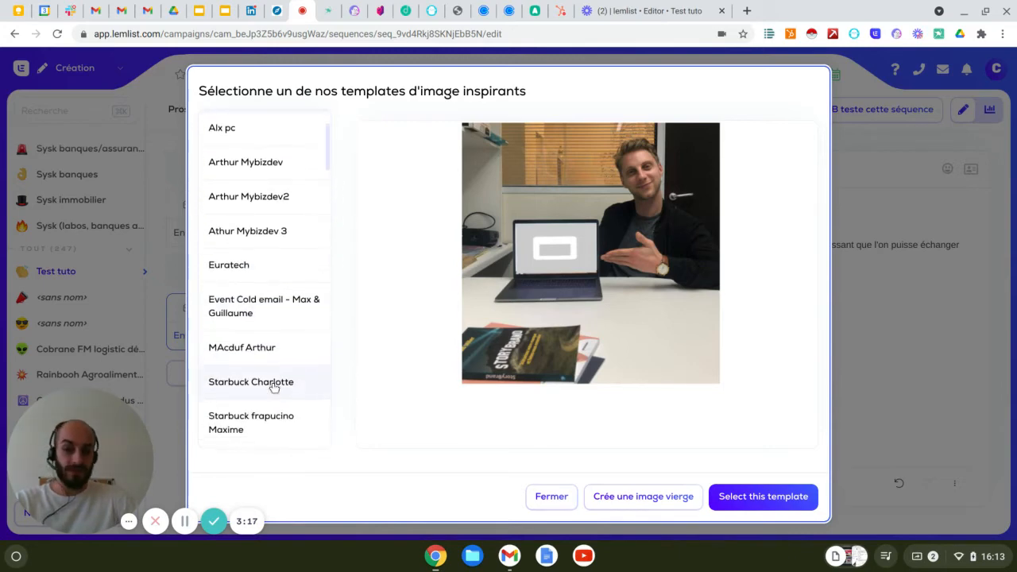
scroll(271, 366, "down", 1)
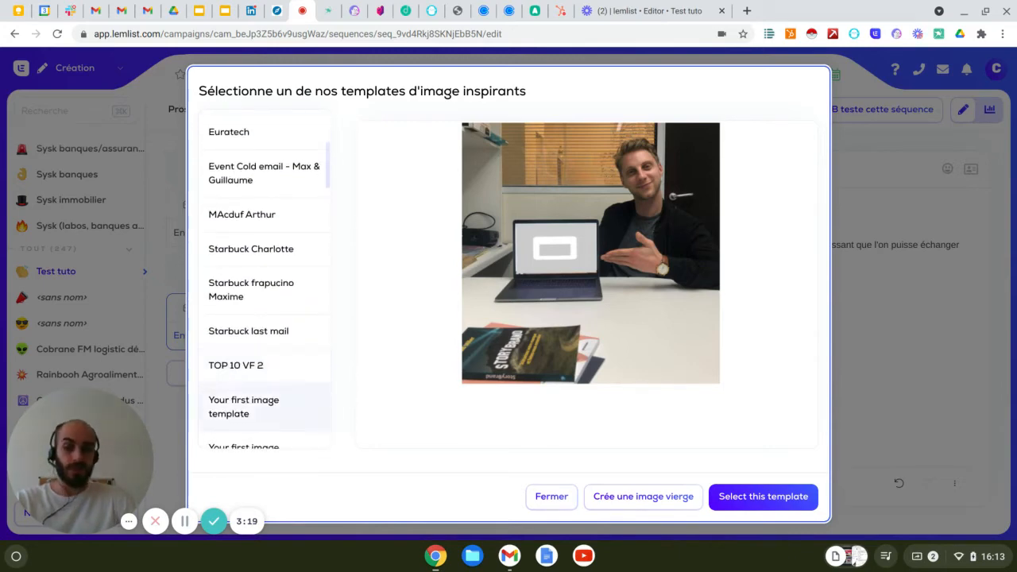
scroll(270, 365, "down", 7)
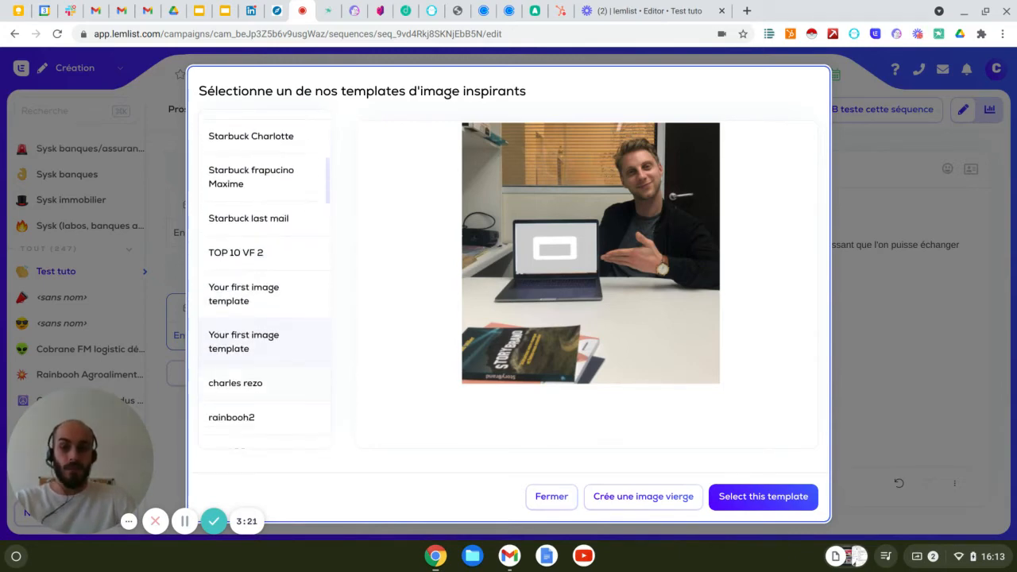
scroll(270, 365, "down", 1)
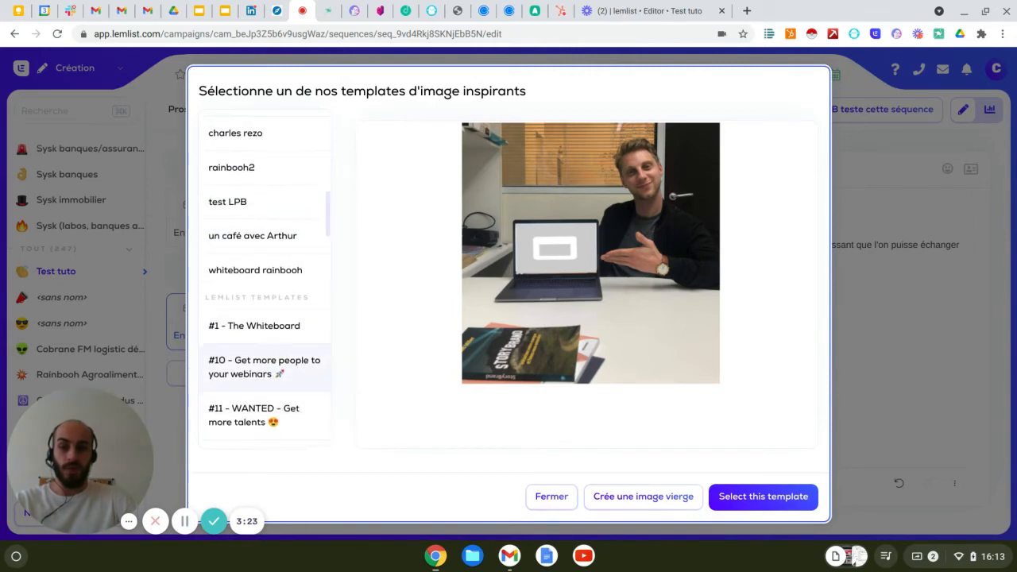
left_click(290, 327)
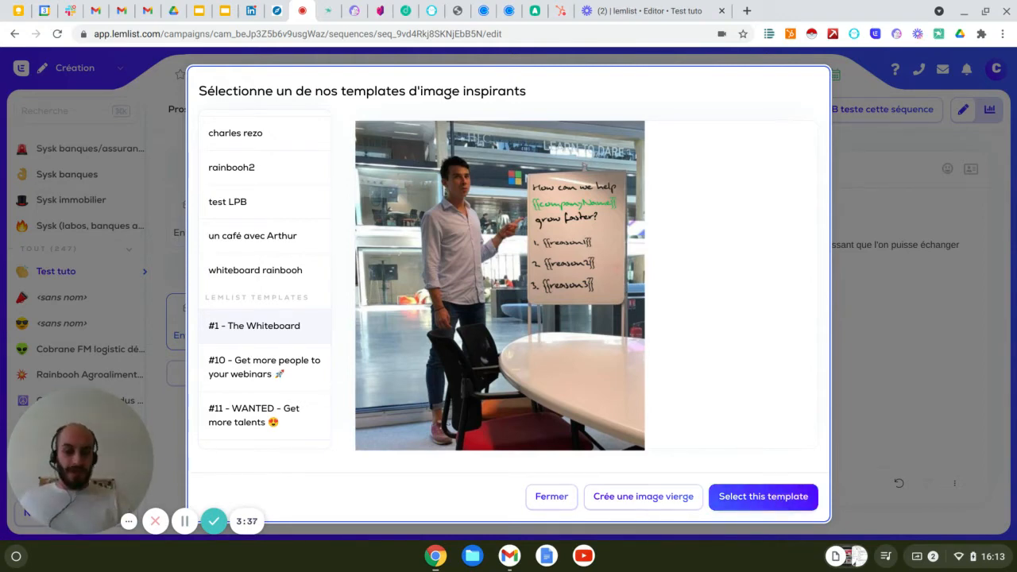
left_click(783, 505)
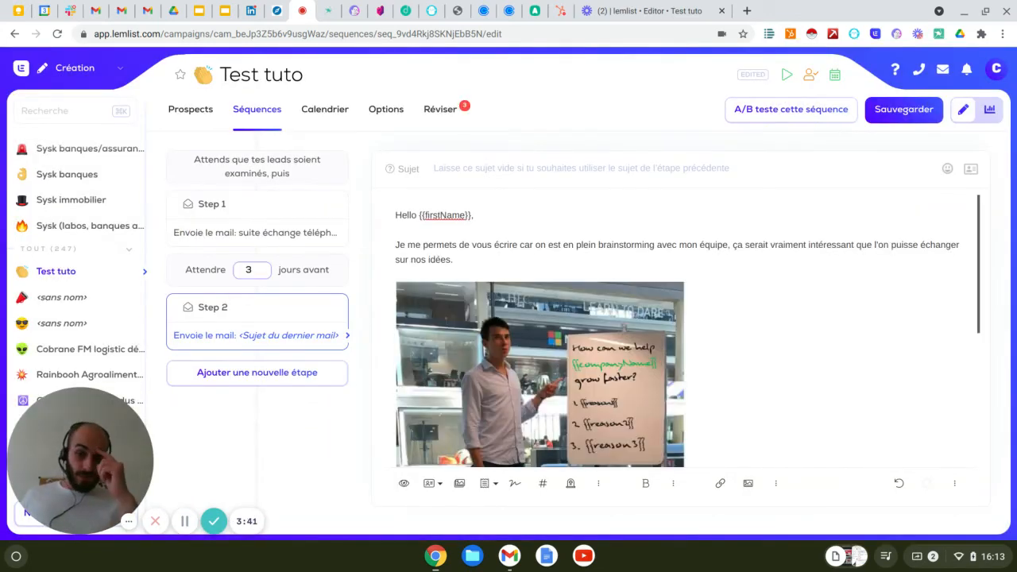
Shrink the inserted whiteboard image in the email and open it in the image template editor.
left_click(611, 405)
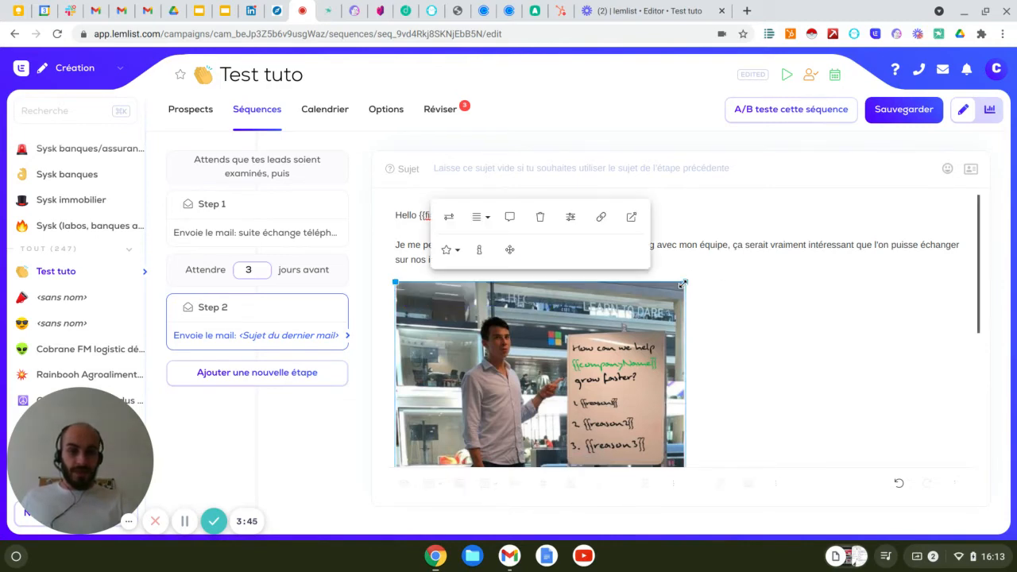
left_click_drag(682, 284, 620, 334)
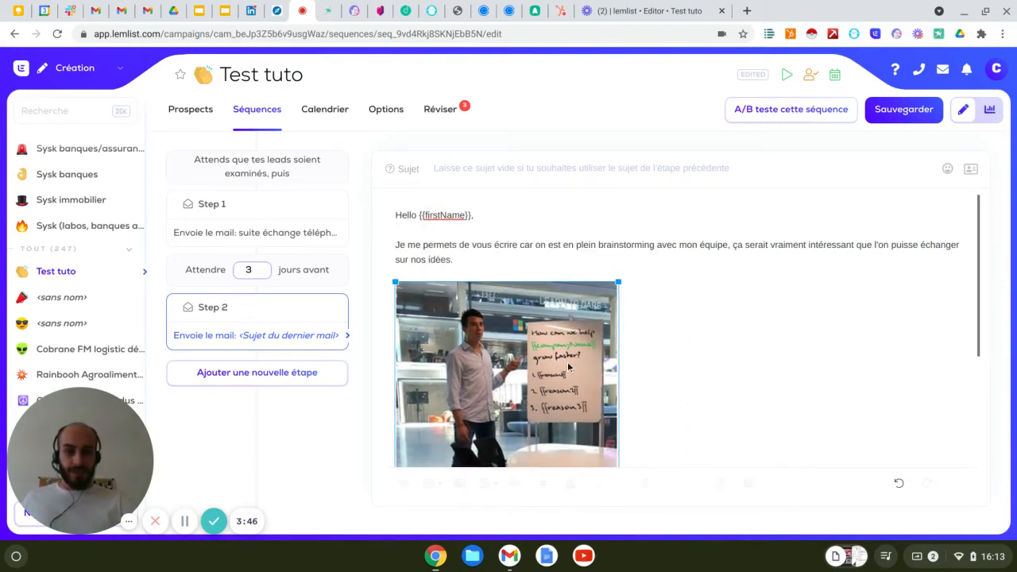
left_click(443, 326)
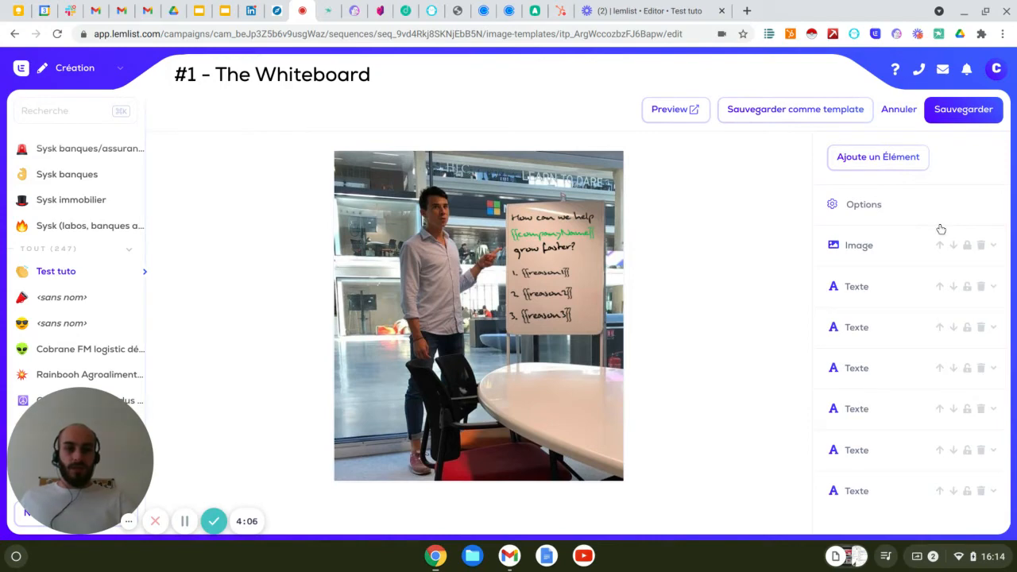
Expand the Image element's settings, and clear the "How can we help" text from the first text element.
left_click(858, 252)
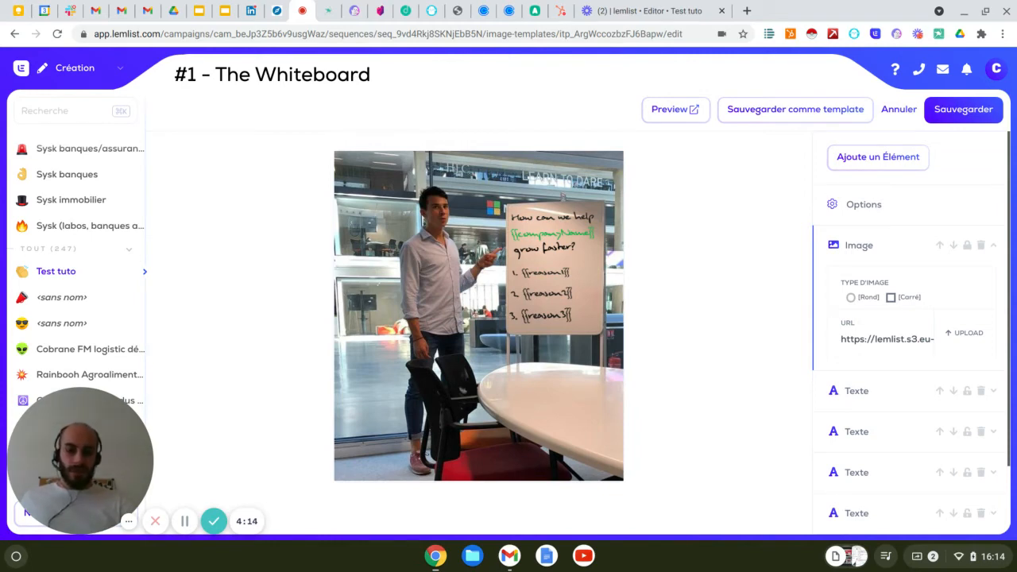
scroll(861, 393, "down", 1)
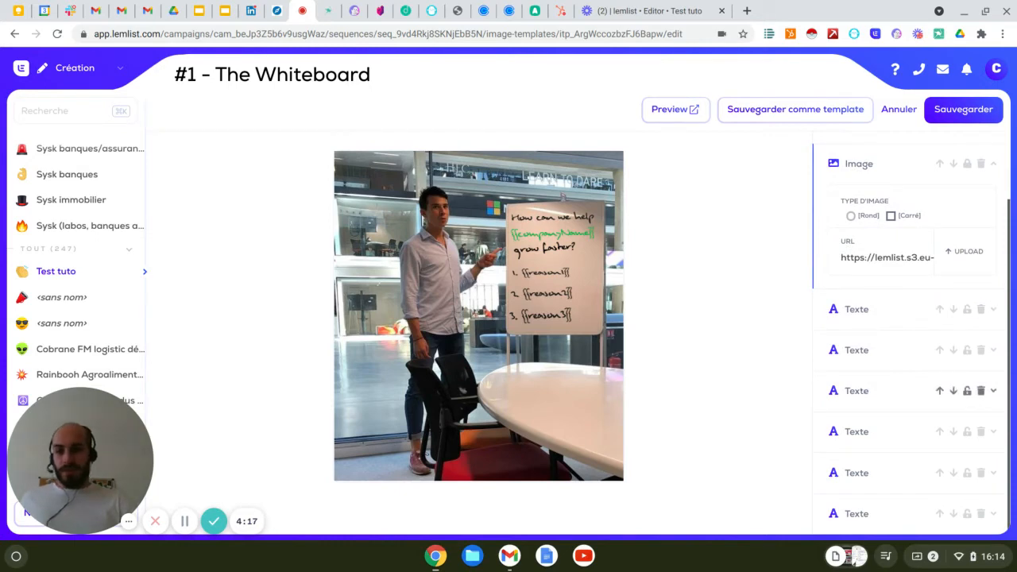
left_click(869, 314)
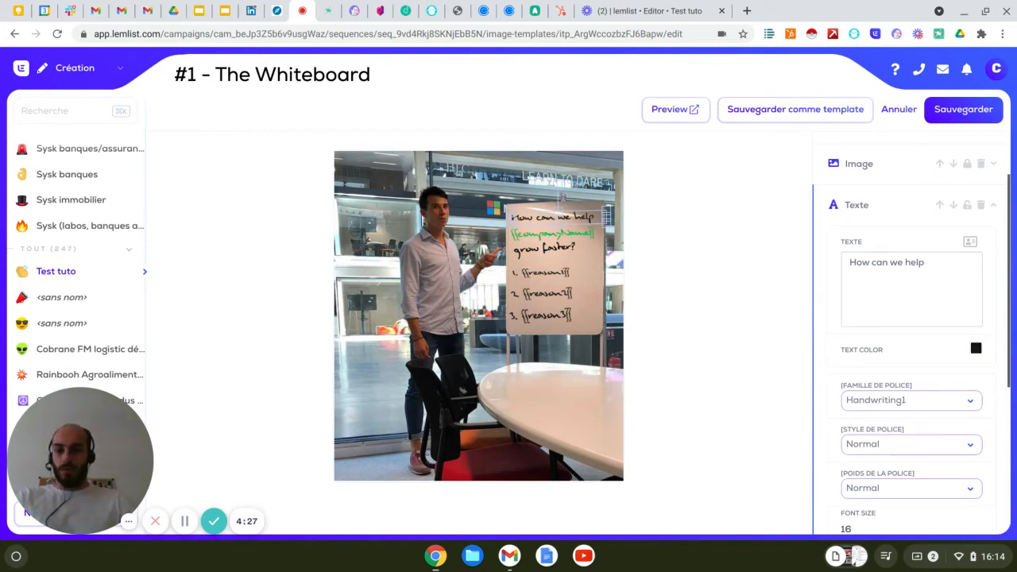
left_click_drag(926, 263, 844, 263)
key("BackSpace")
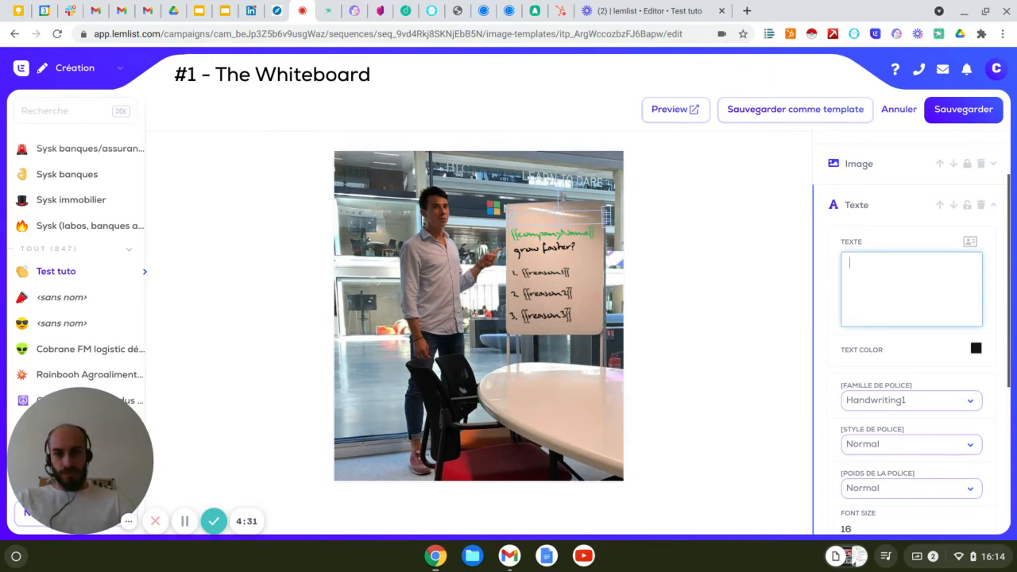
Review the emptied text element's font settings, keeping Handwriting1 as the font family.
left_click(917, 402)
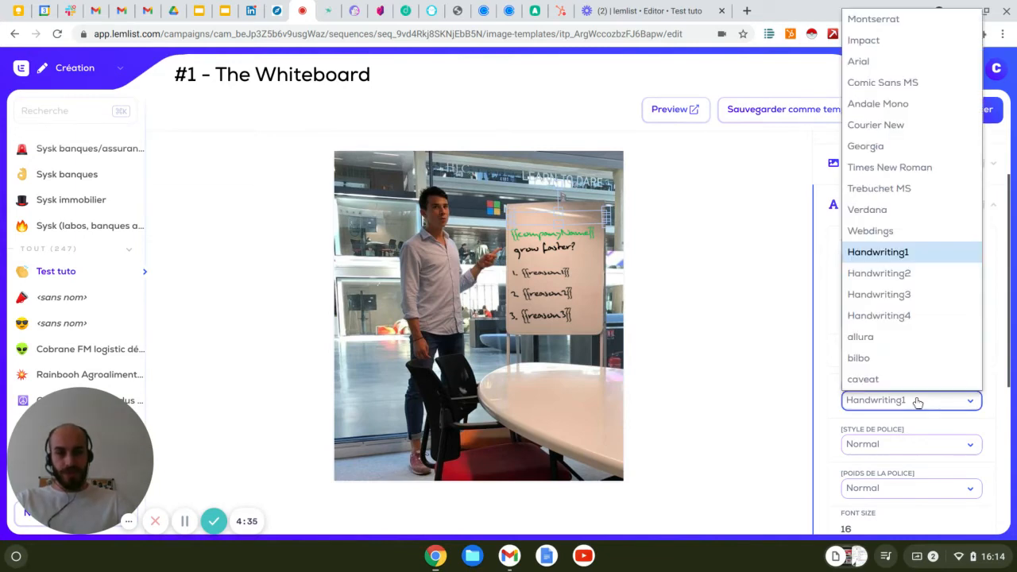
left_click(924, 258)
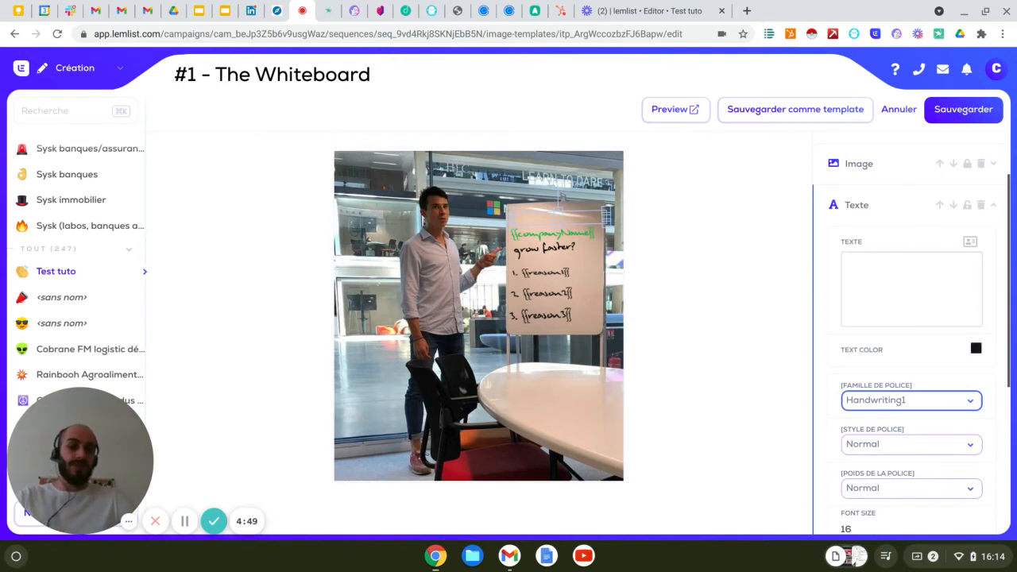
scroll(904, 455, "down", 1)
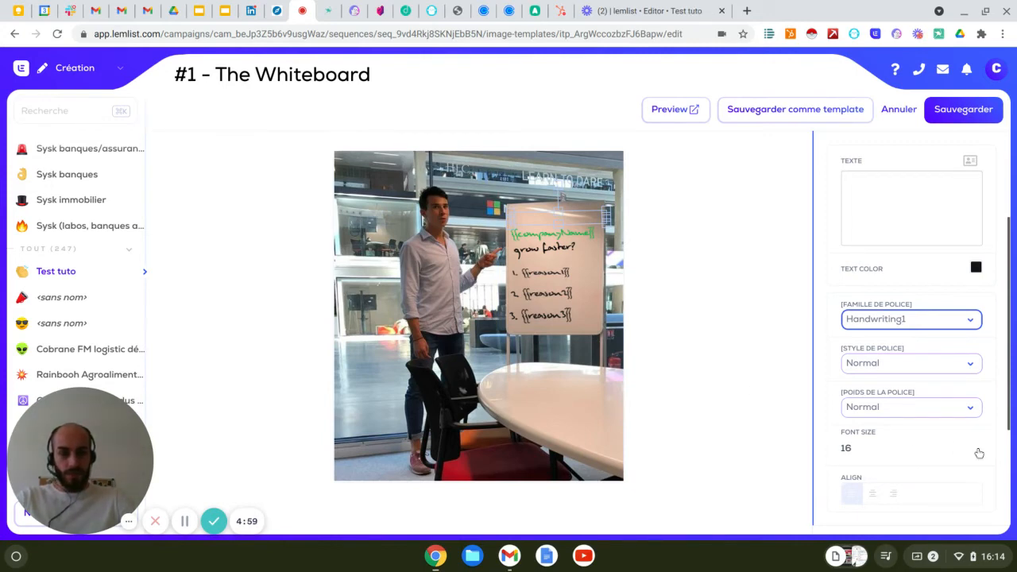
scroll(978, 449, "down", 2)
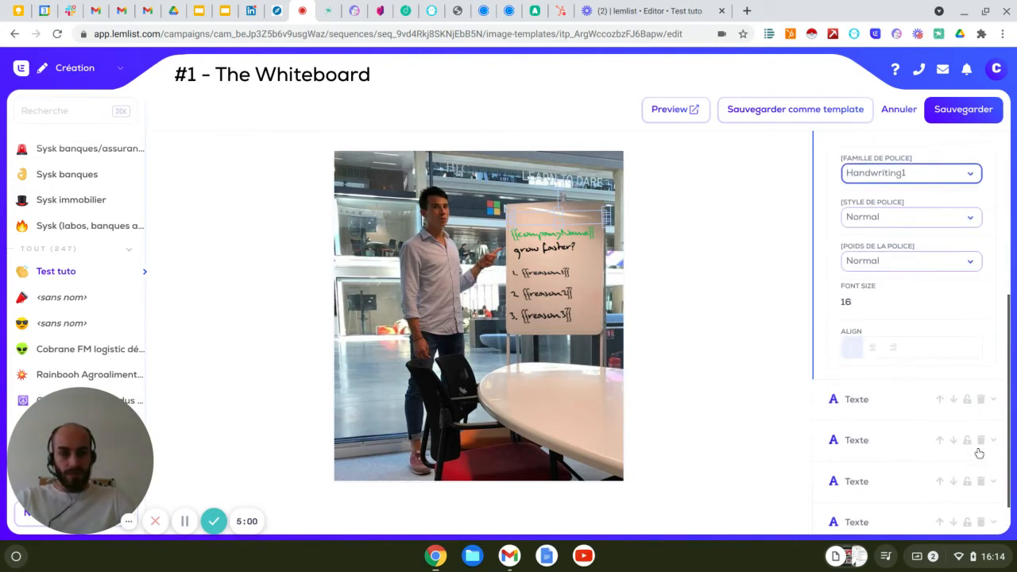
Check the "3. {{reason3}}" text element's settings and delete the emptied text element from the whiteboard image.
left_click(850, 436)
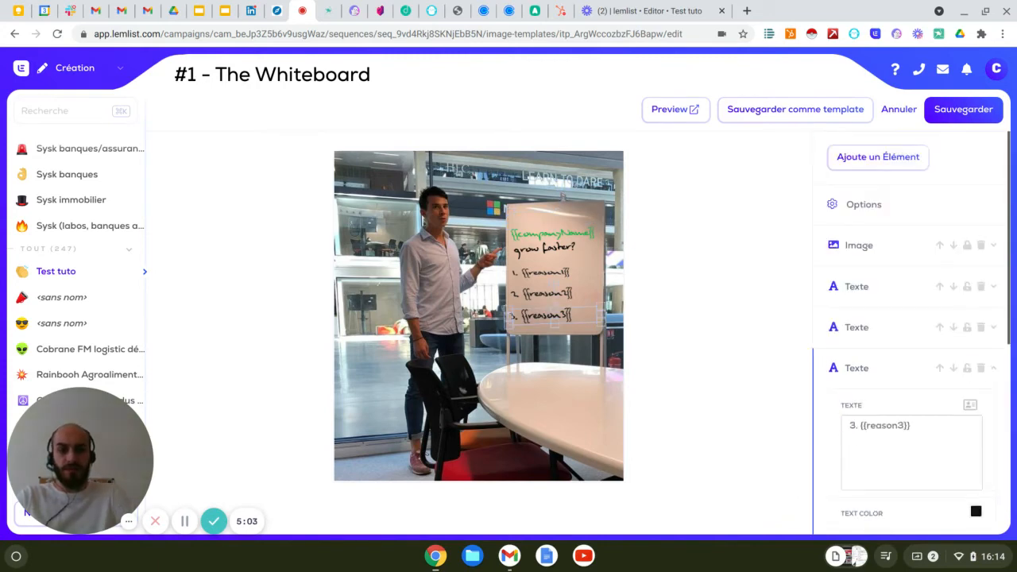
scroll(919, 433, "down", 2)
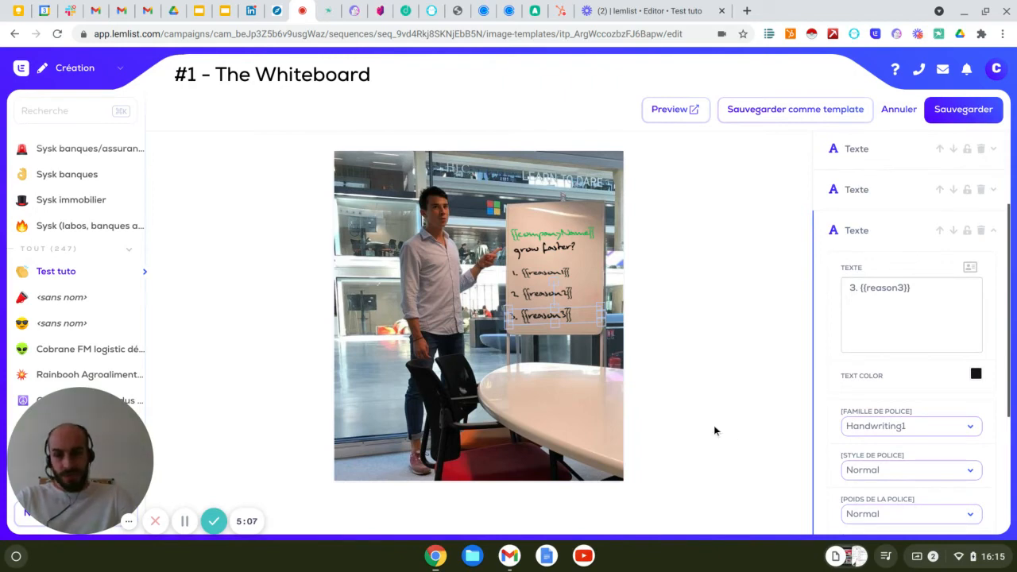
scroll(953, 327, "up", 2)
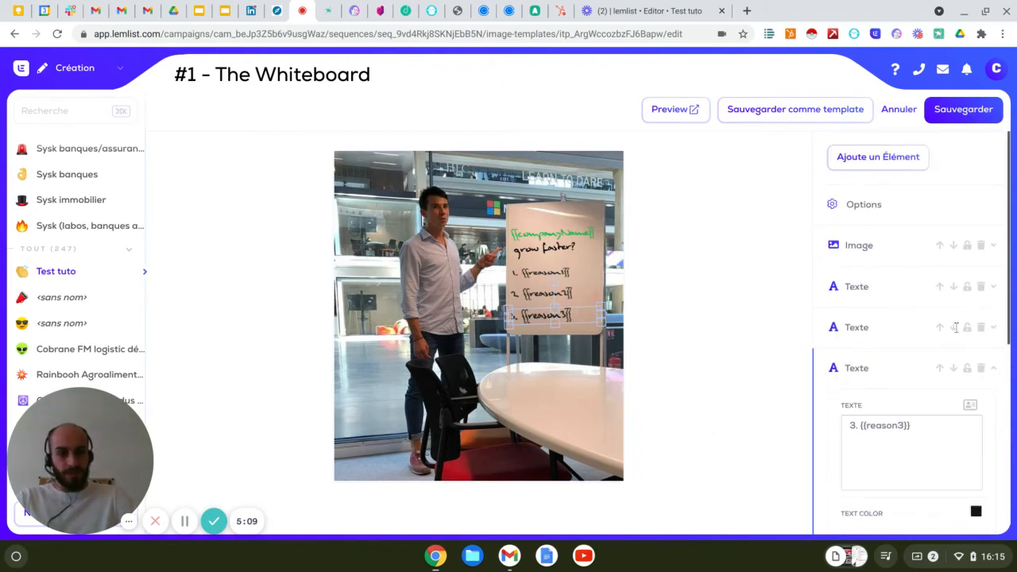
left_click(982, 287)
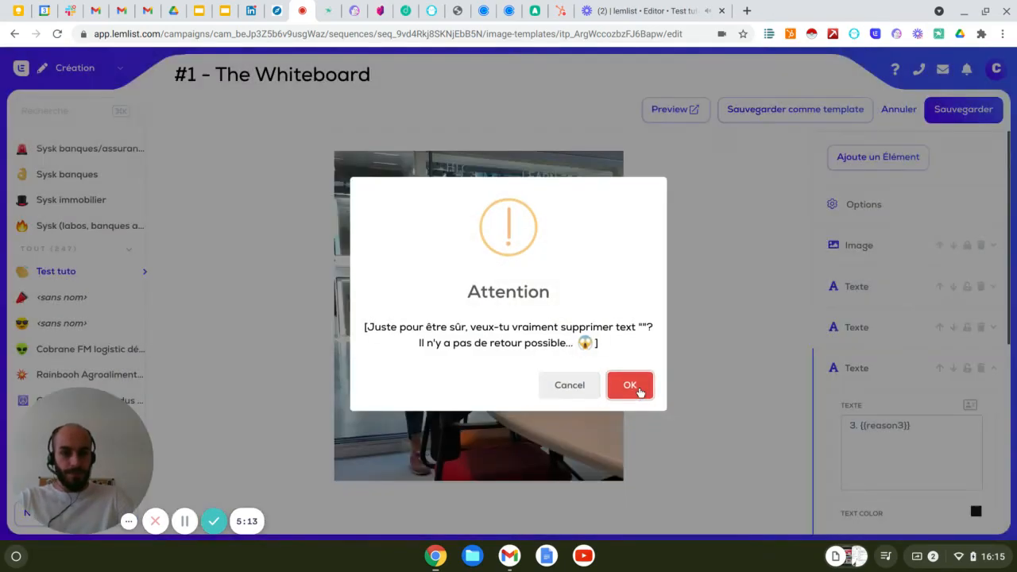
left_click(640, 389)
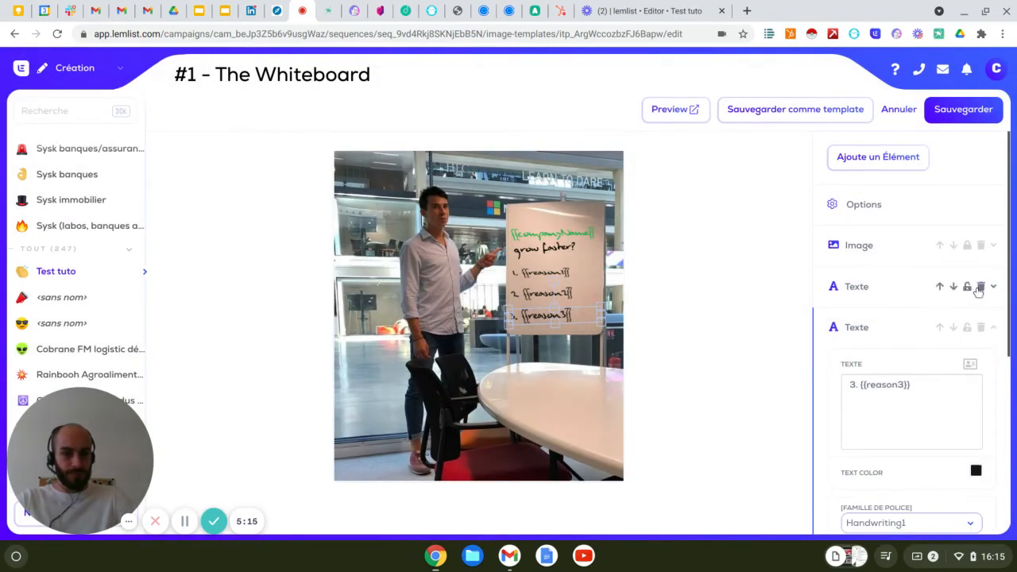
Delete the three numbered text elements {{reason1}}, {{reason3}} and {{reason2}} from the whiteboard image.
left_click(979, 288)
left_click(628, 388)
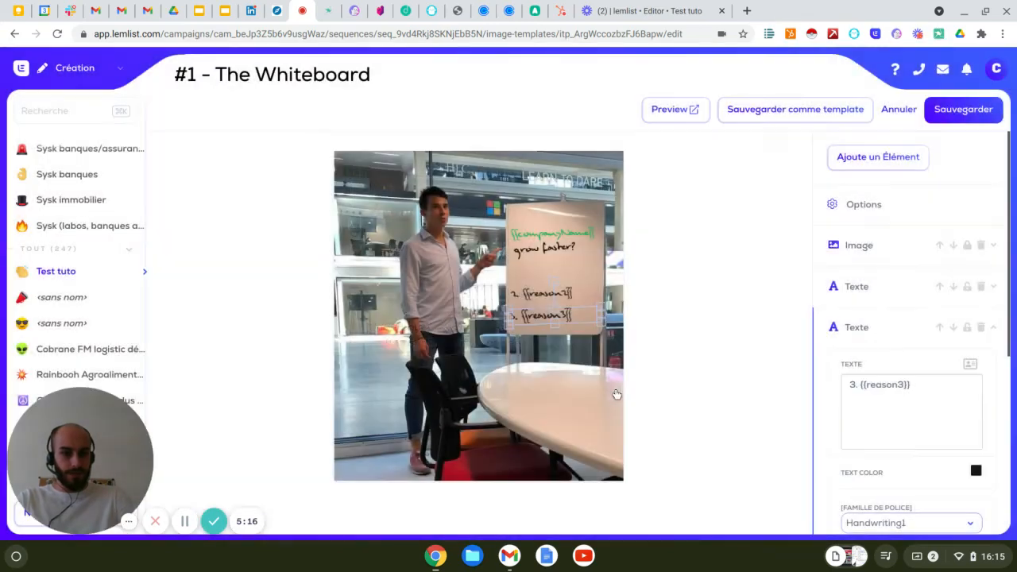
left_click(980, 287)
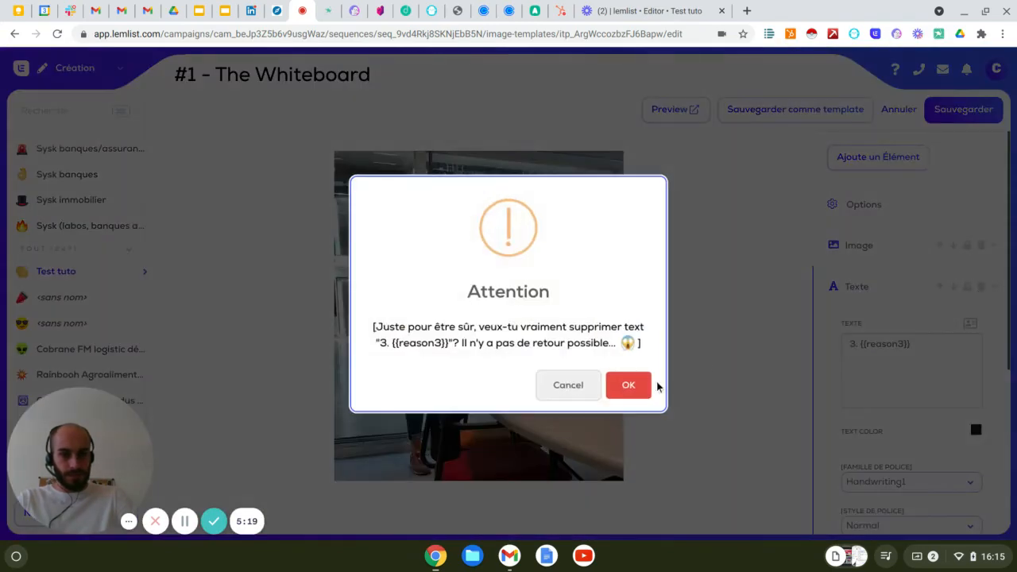
left_click(631, 386)
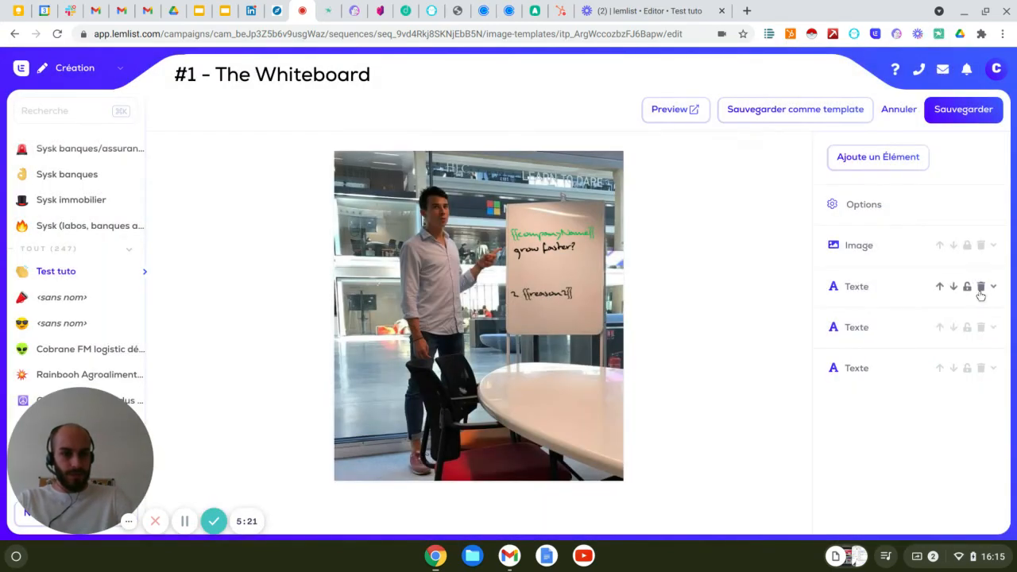
left_click(980, 286)
left_click(635, 386)
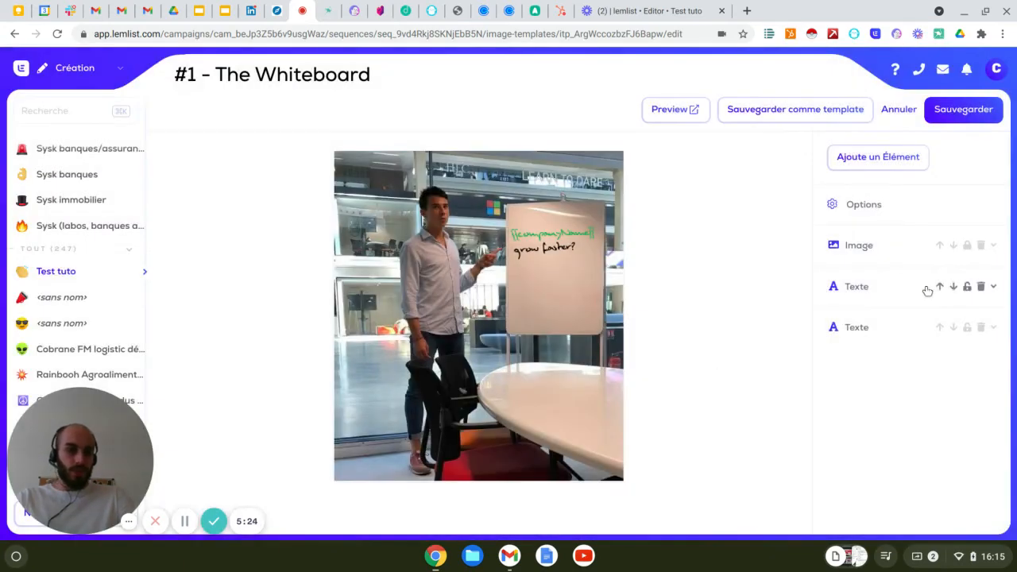
Delete the {{companyName}} and "grow faster?" text elements from the whiteboard image.
left_click(982, 289)
left_click(631, 386)
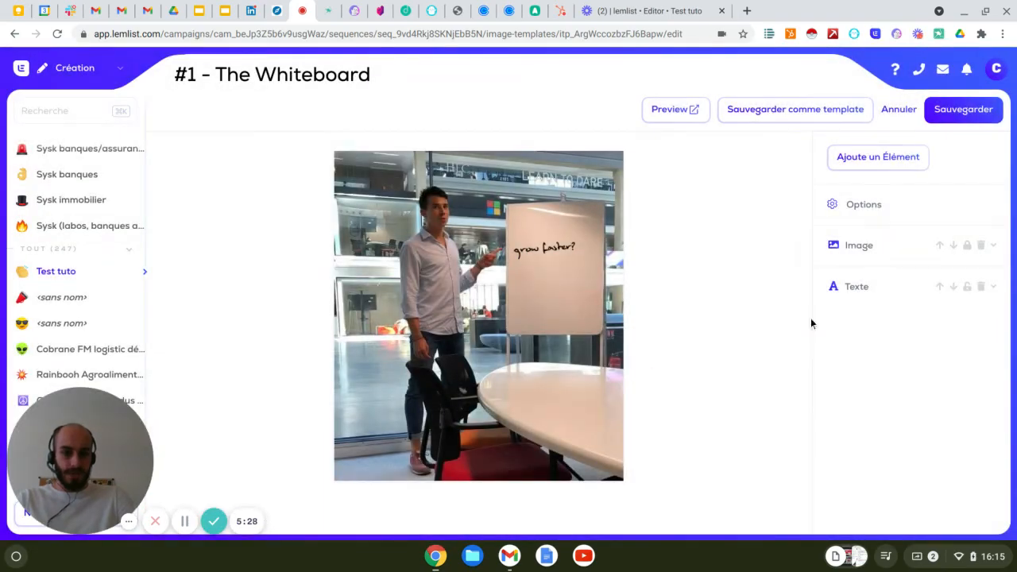
left_click(982, 287)
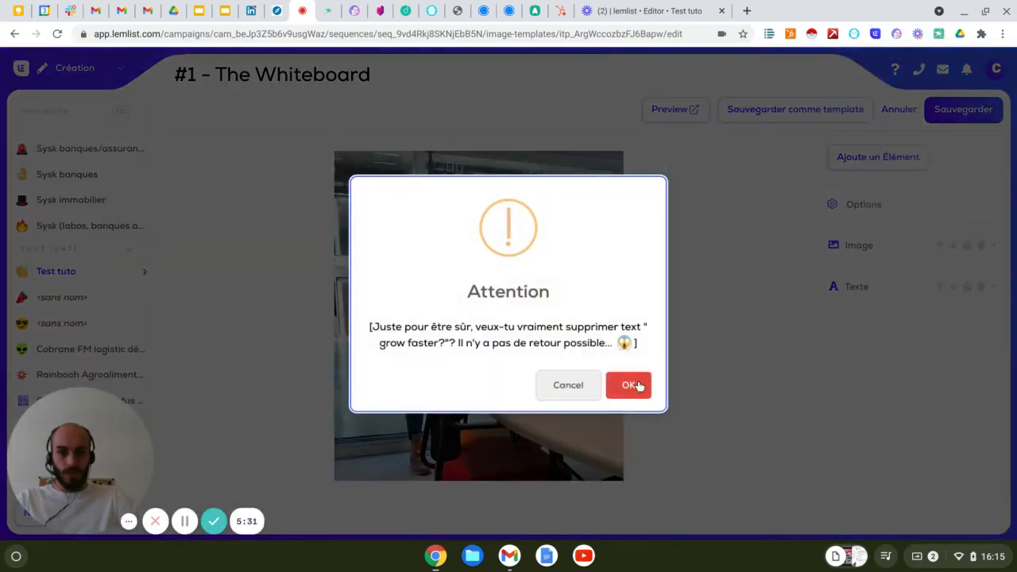
left_click(636, 384)
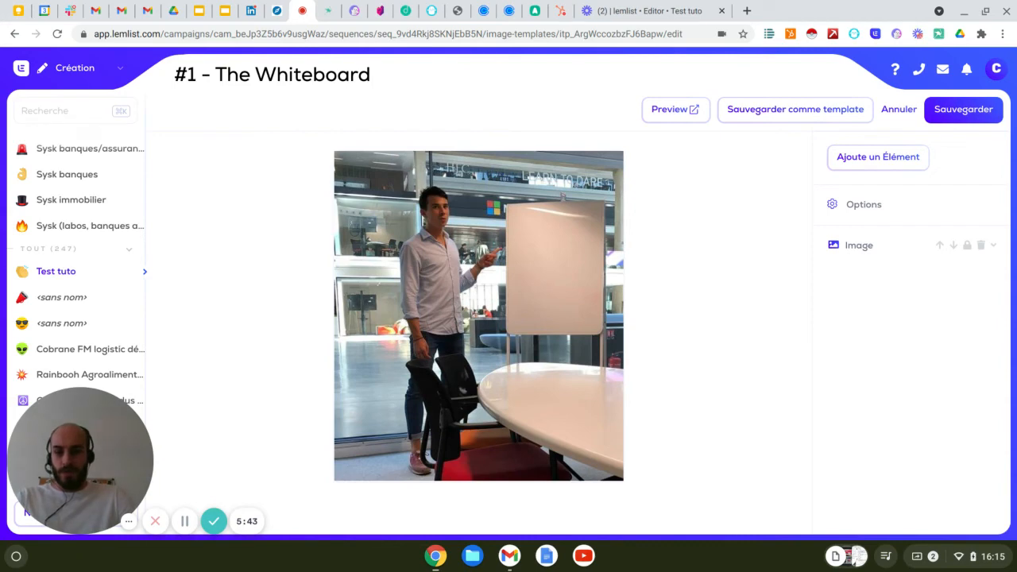
Add a normal text element to the image, narrow it to the whiteboard's width and place it on the upper part of the whiteboard.
left_click(878, 157)
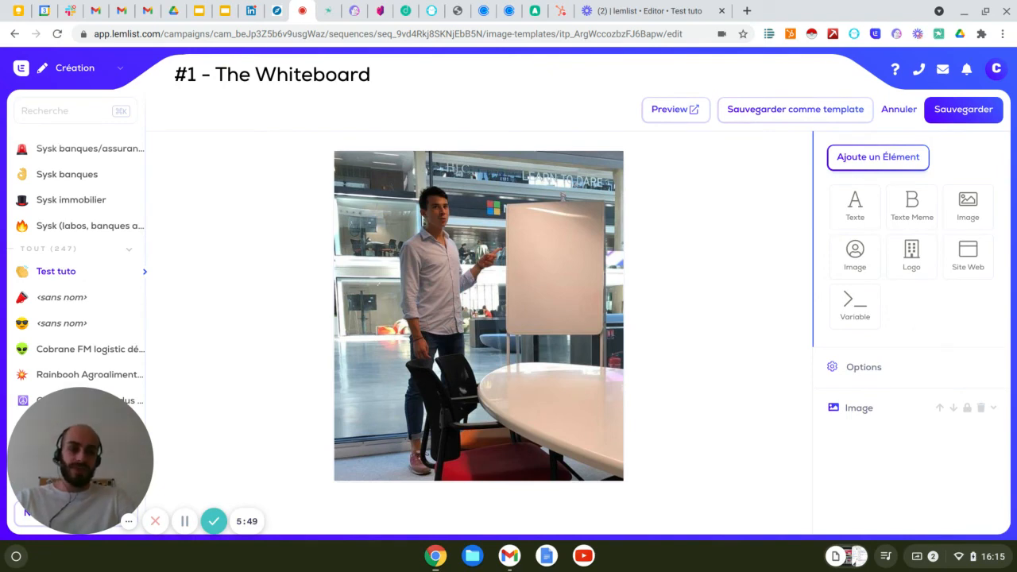
left_click(857, 211)
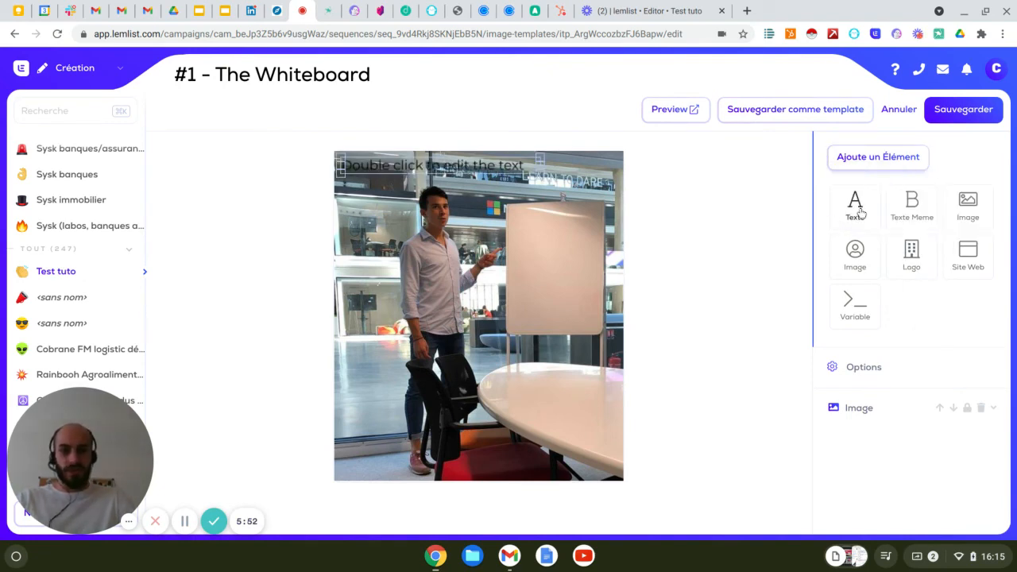
left_click(445, 166)
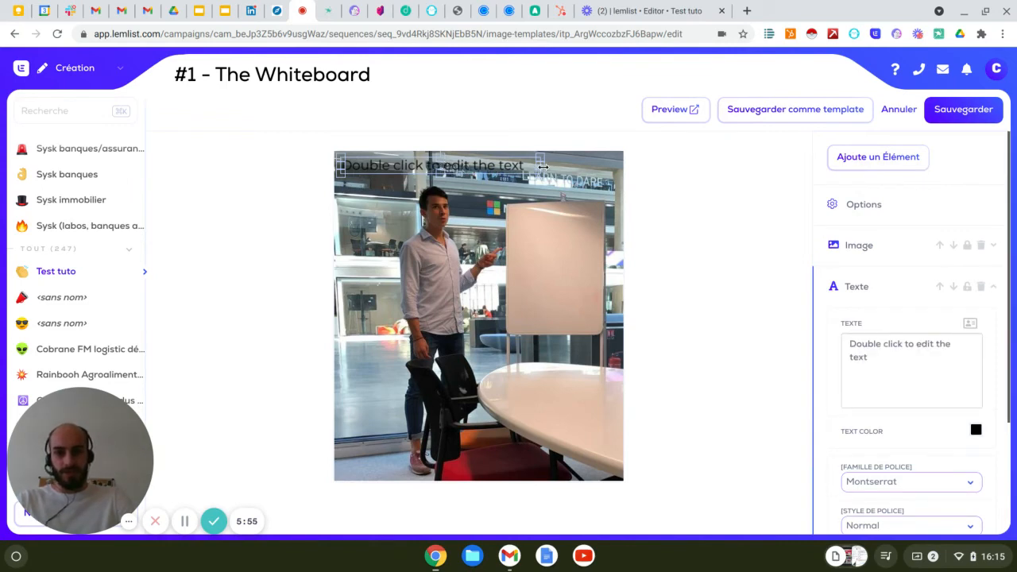
left_click_drag(548, 165, 472, 166)
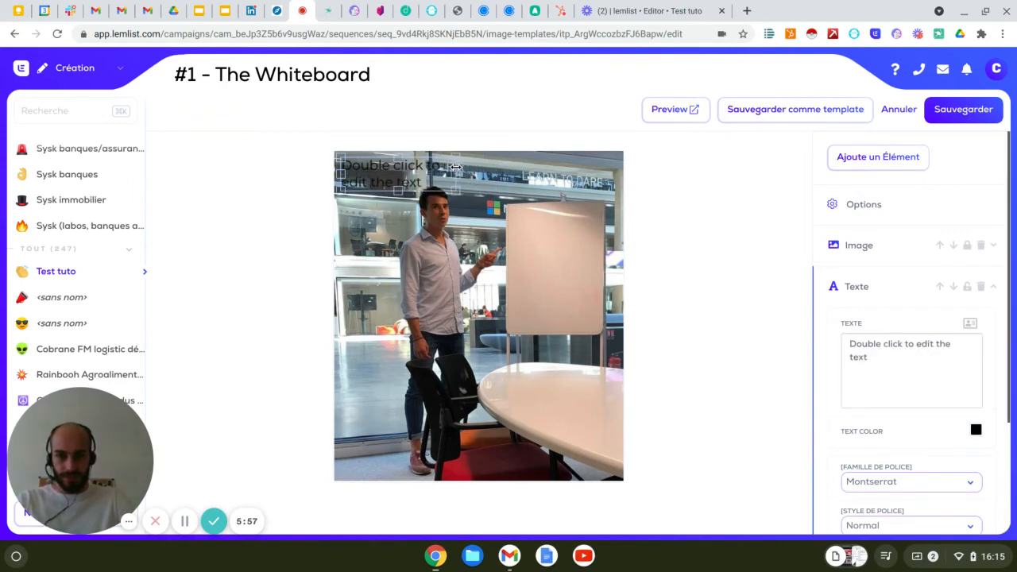
left_click_drag(400, 169, 552, 231)
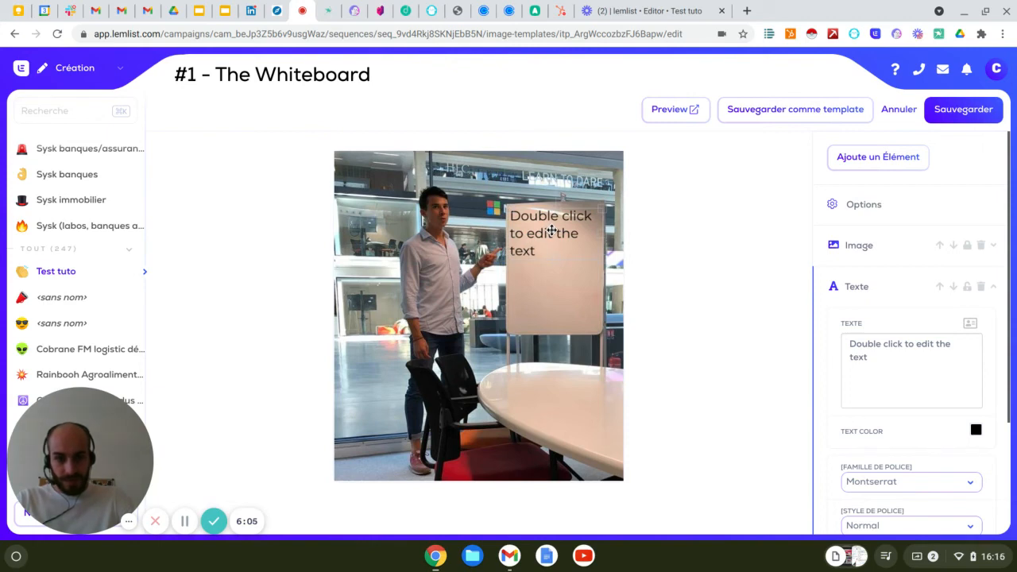
Set the new text element's font family to Handwriting1.
scroll(929, 412, "down", 2)
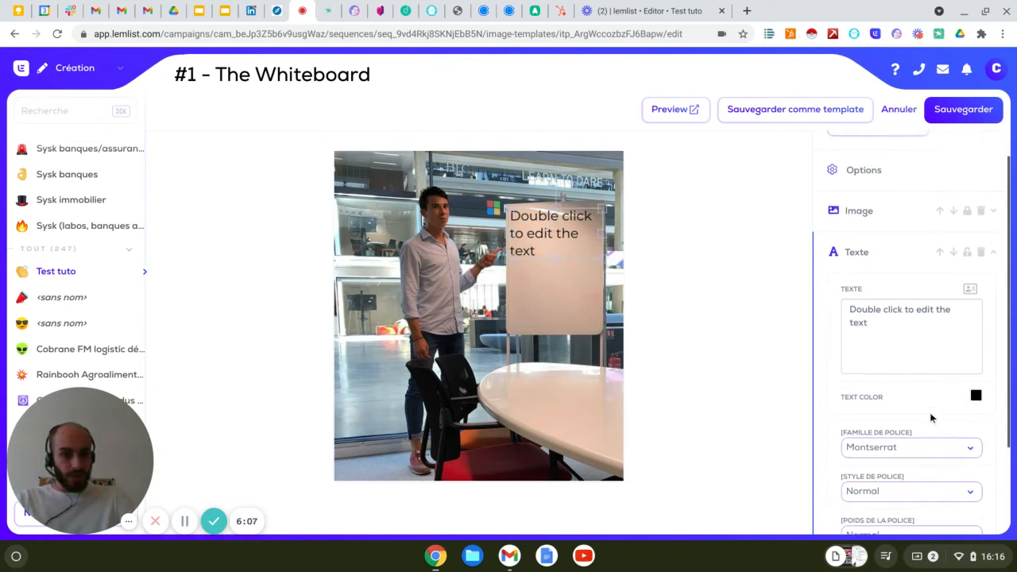
scroll(931, 418, "down", 2)
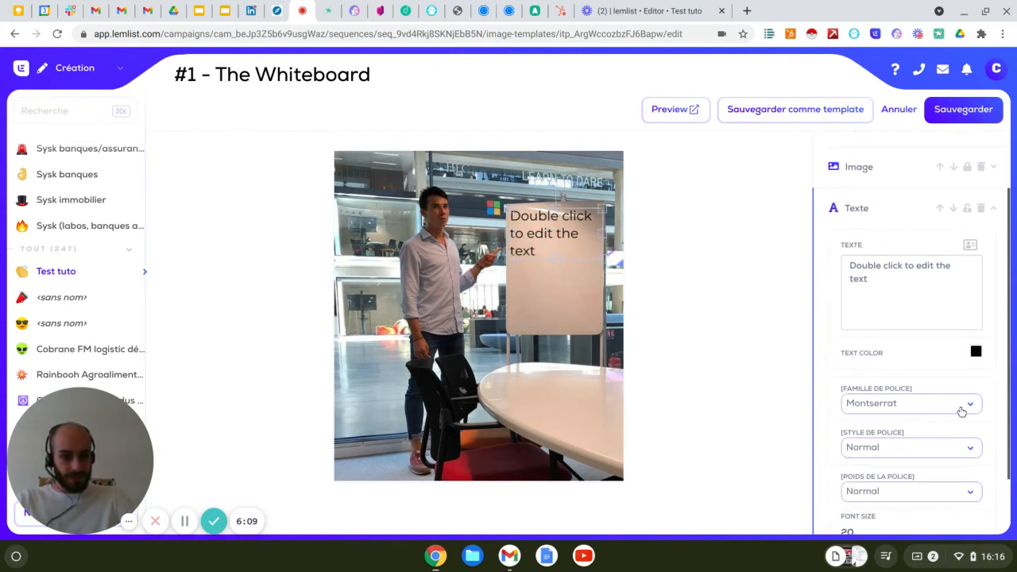
left_click(962, 412)
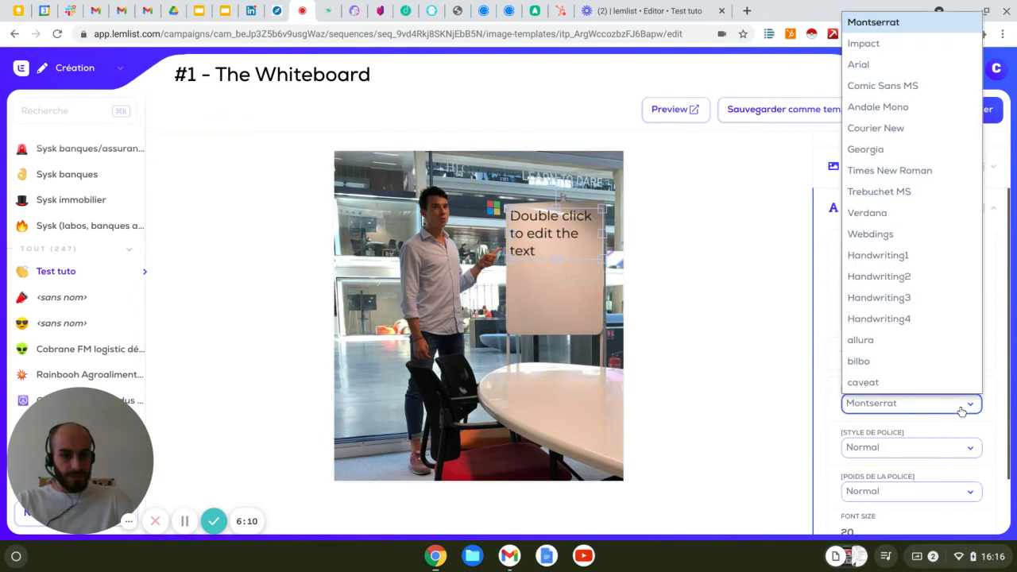
left_click(904, 263)
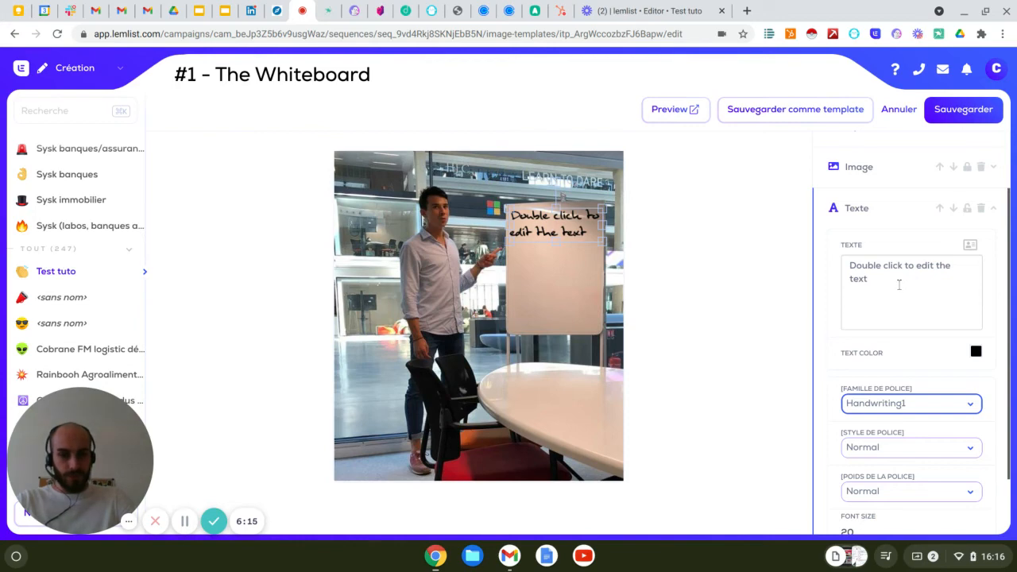
Replace the text element's placeholder with the heading "Top 3 annonceurs hiver :" and start a new line below it.
triple_click(900, 283)
key("BackSpace")
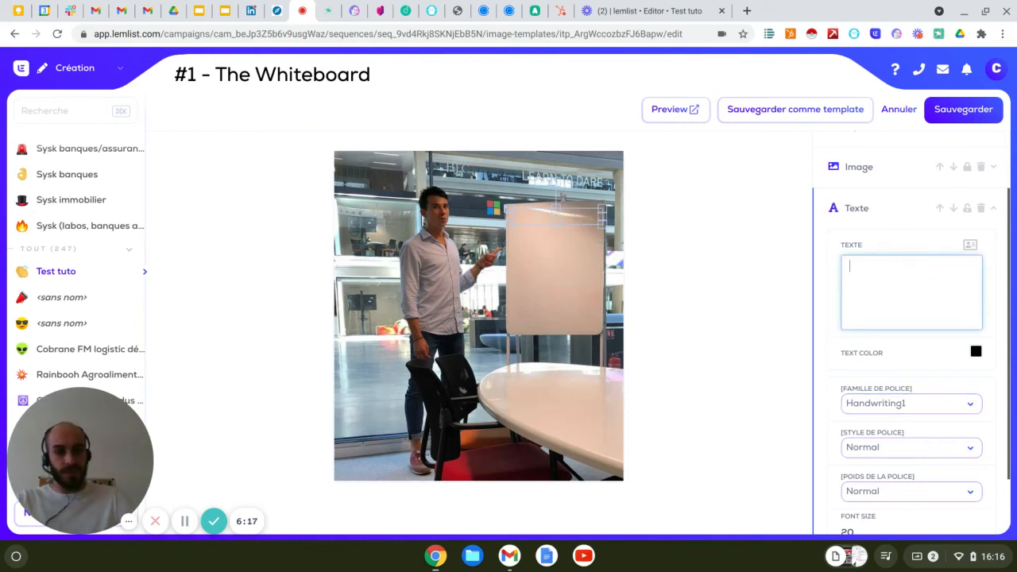
type("T")
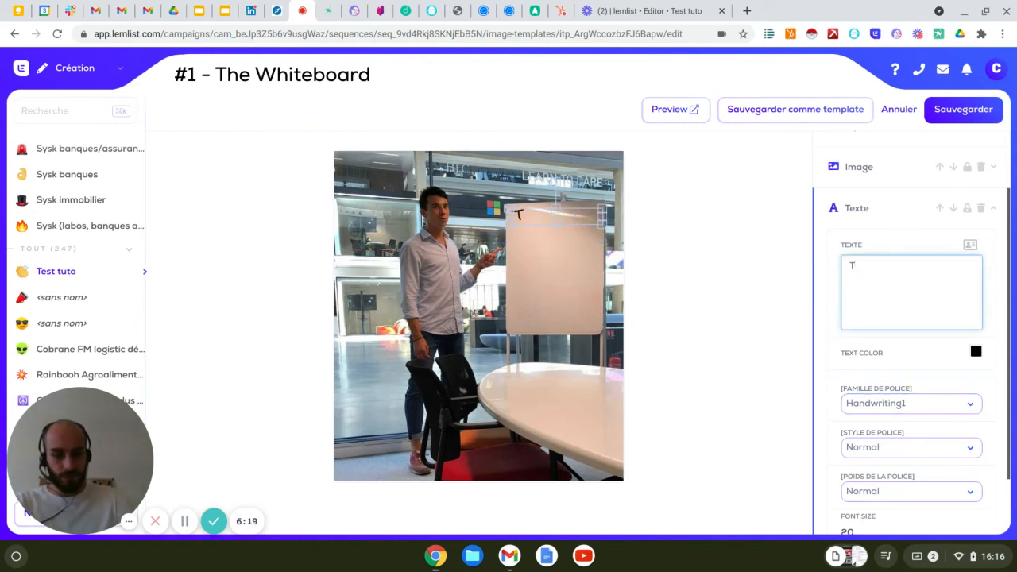
type("op")
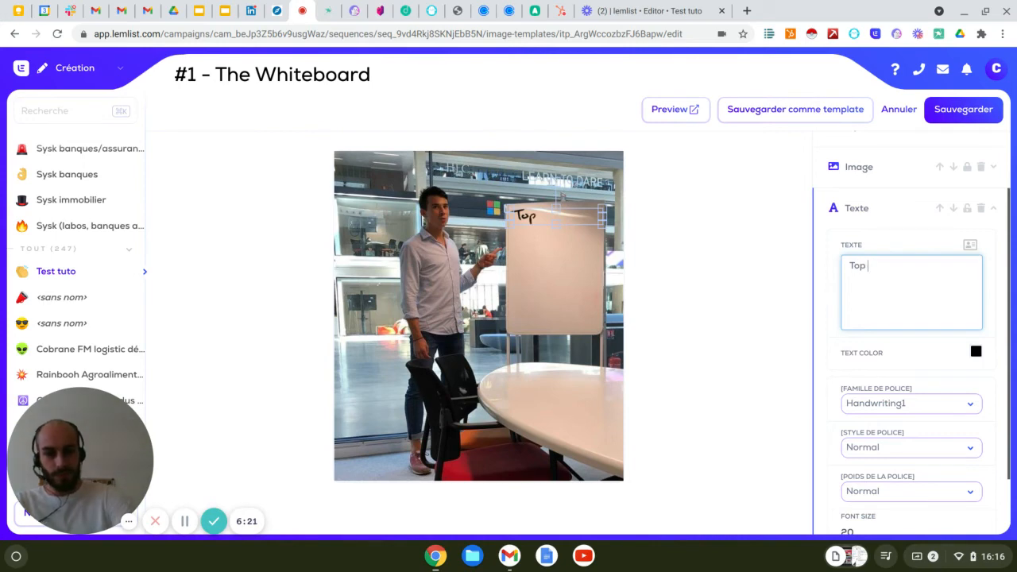
type(" 3 annon")
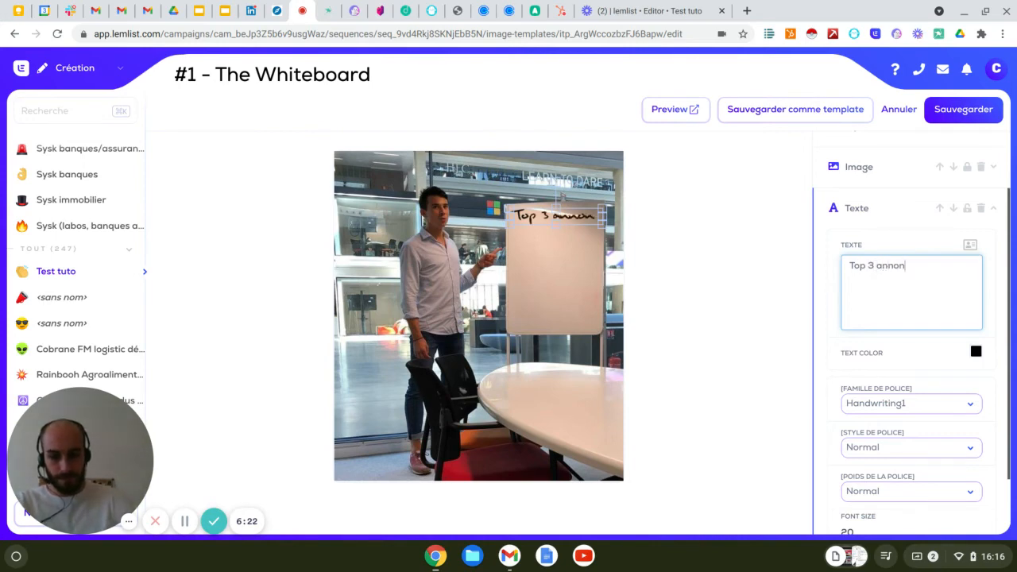
type("ceurs hiver")
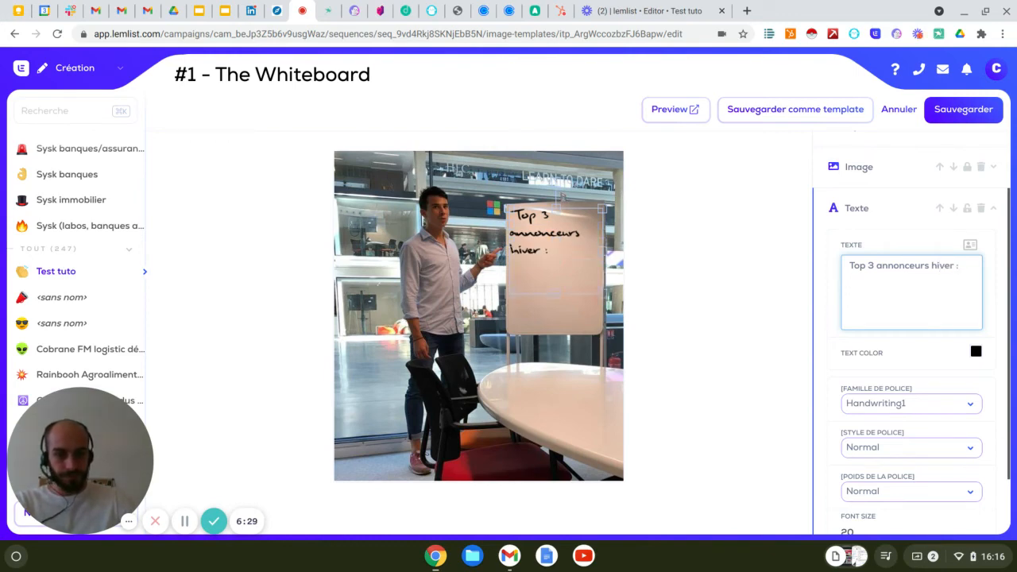
type(" :")
key("Return")
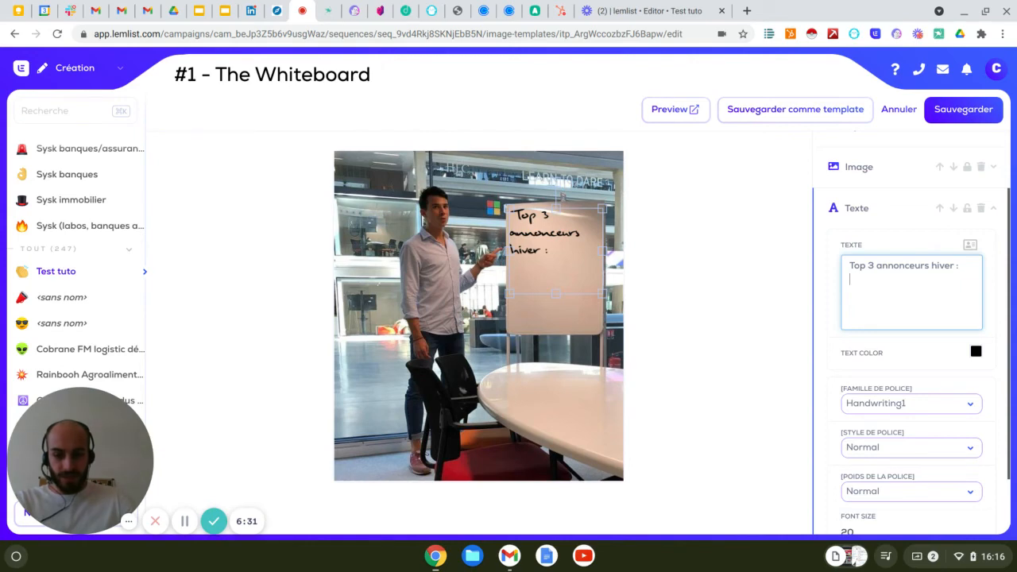
Add the list lines "1. Renault" and "2. Peugeot" under the heading, followed by a new line.
type("1.")
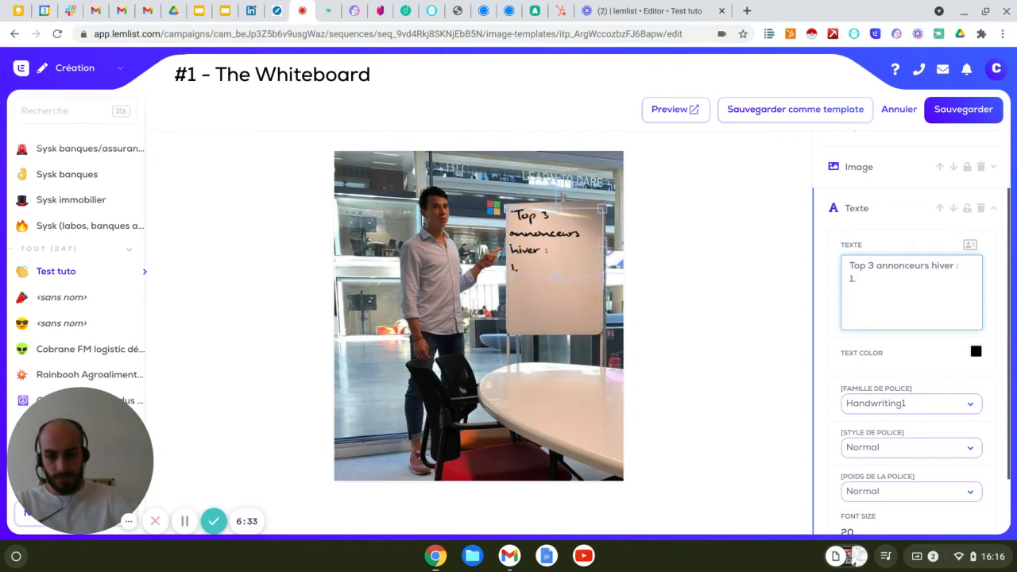
type(" Renault")
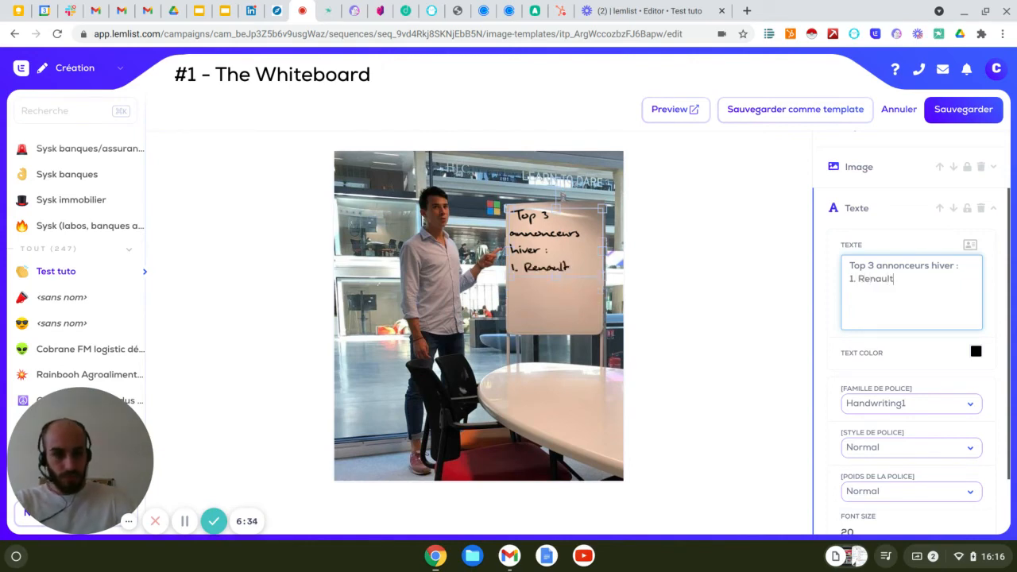
key("Return")
type("2")
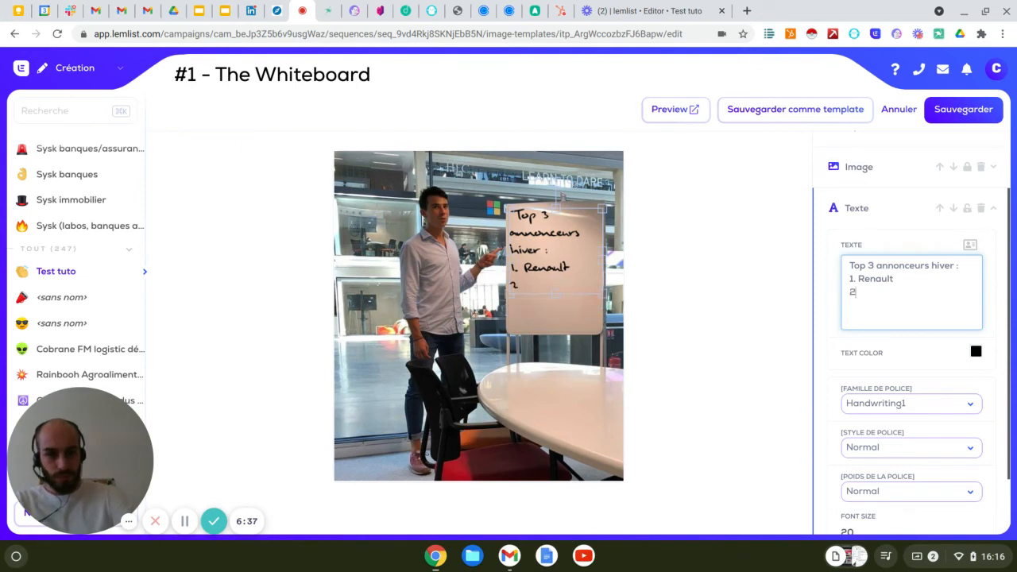
type(".")
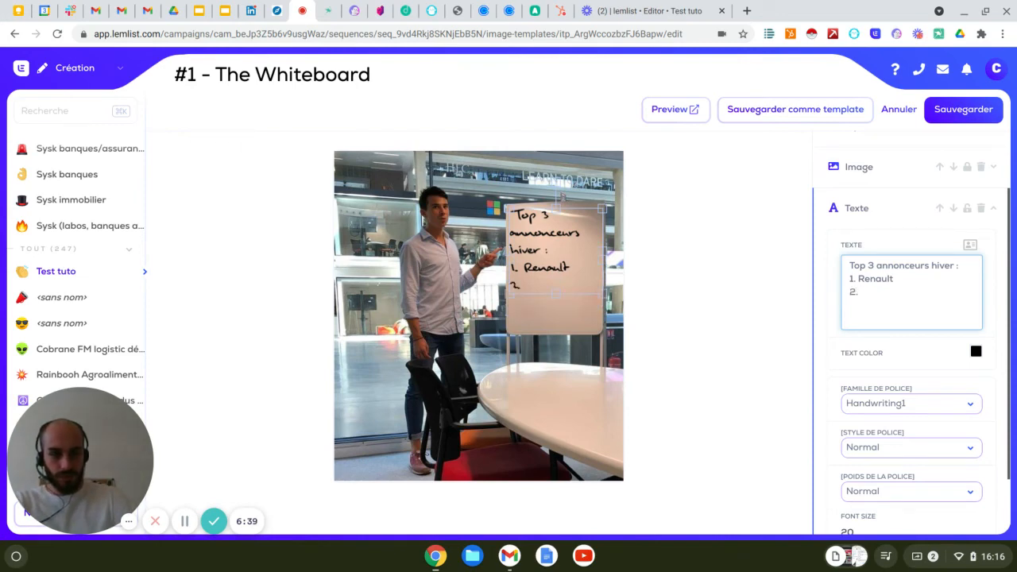
type(" Peug")
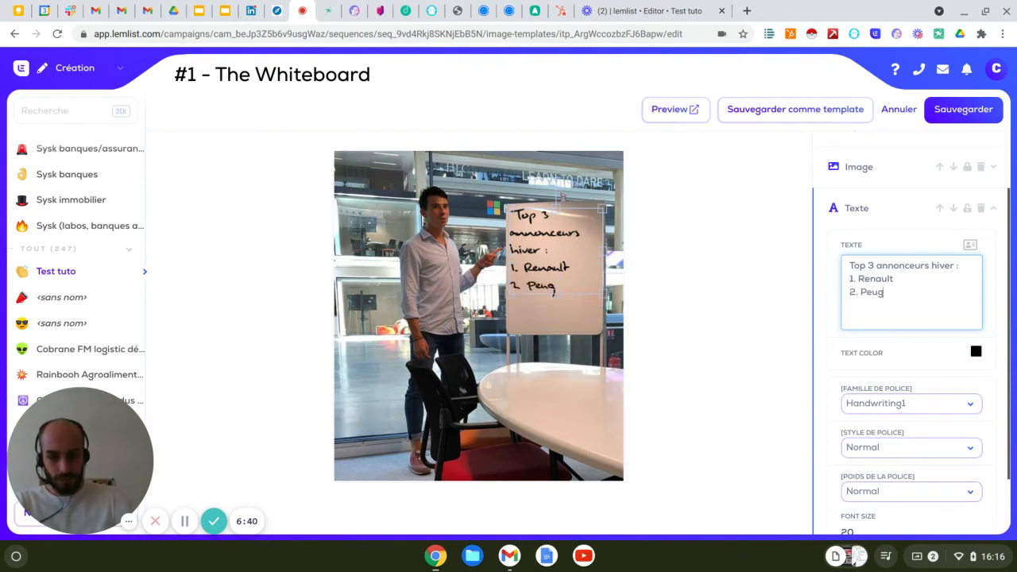
type("eot")
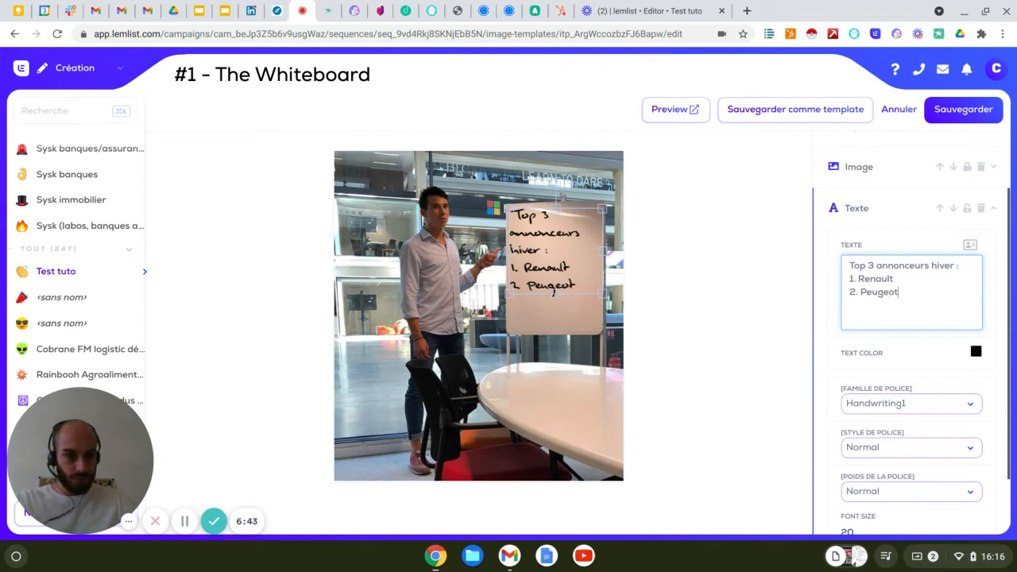
key("Return")
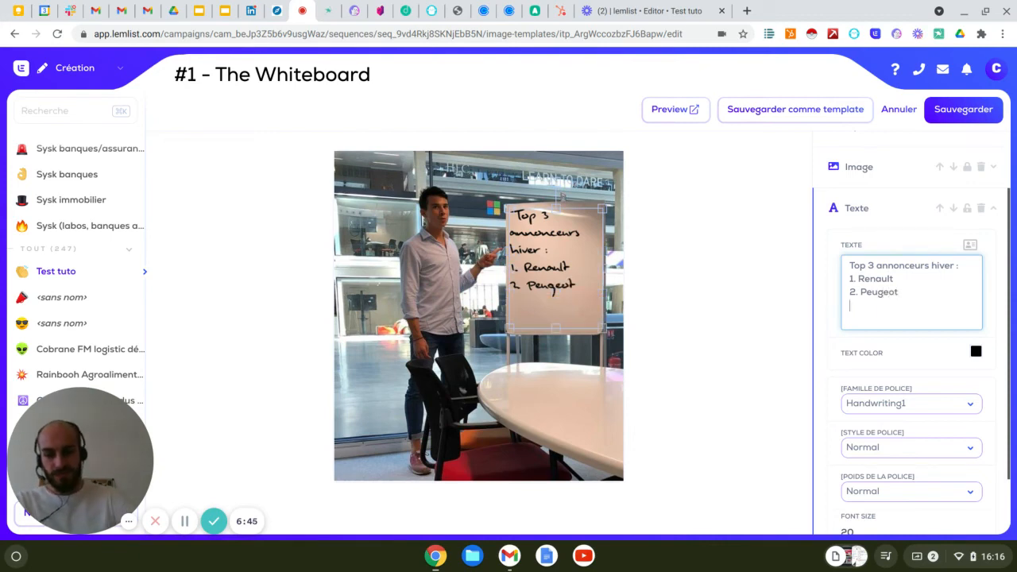
Add a third list line "3." with the Company name variable {{companyName}}, and save the whiteboard image.
type("3.")
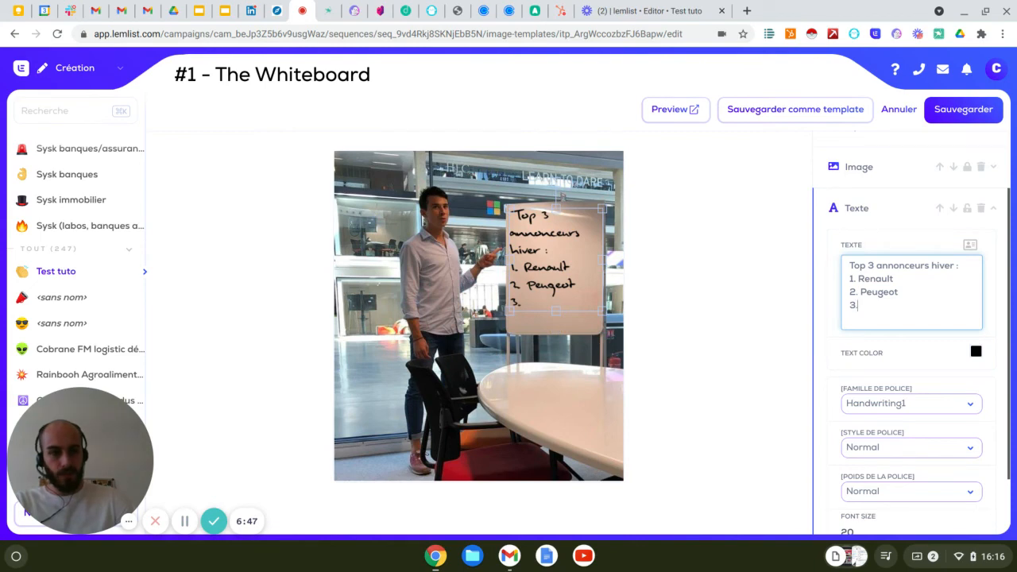
left_click(970, 246)
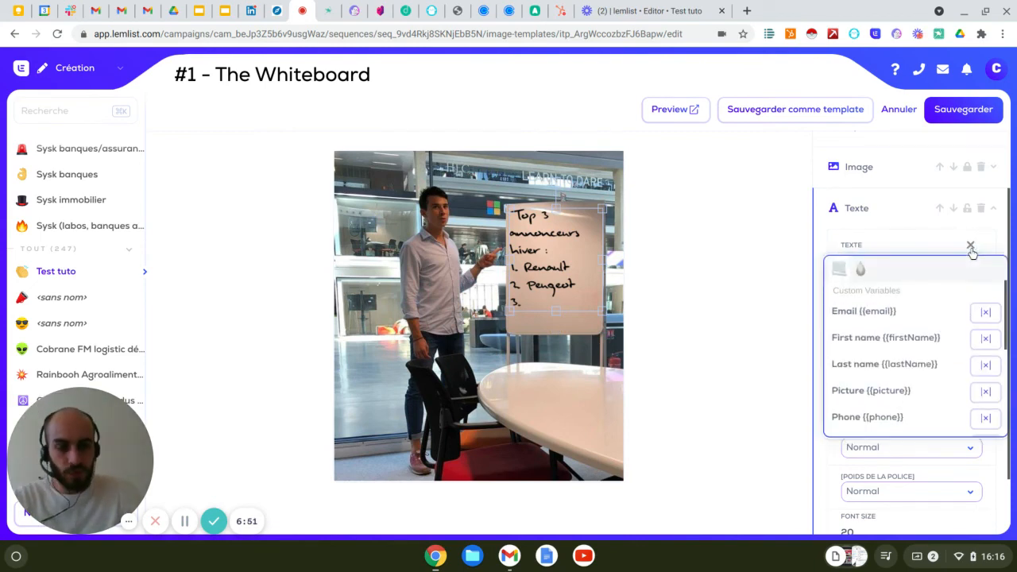
scroll(901, 416, "down", 2)
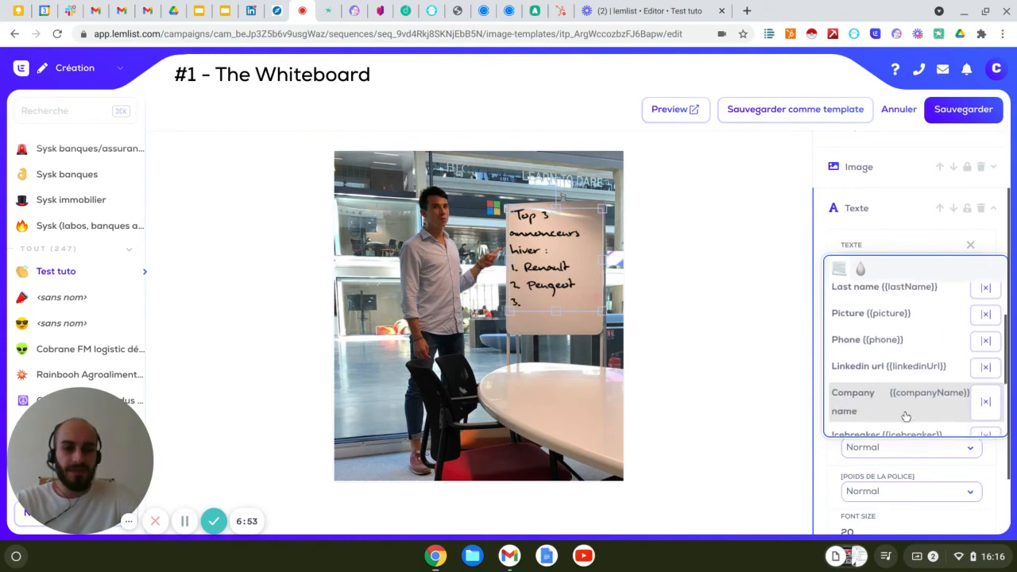
left_click(906, 405)
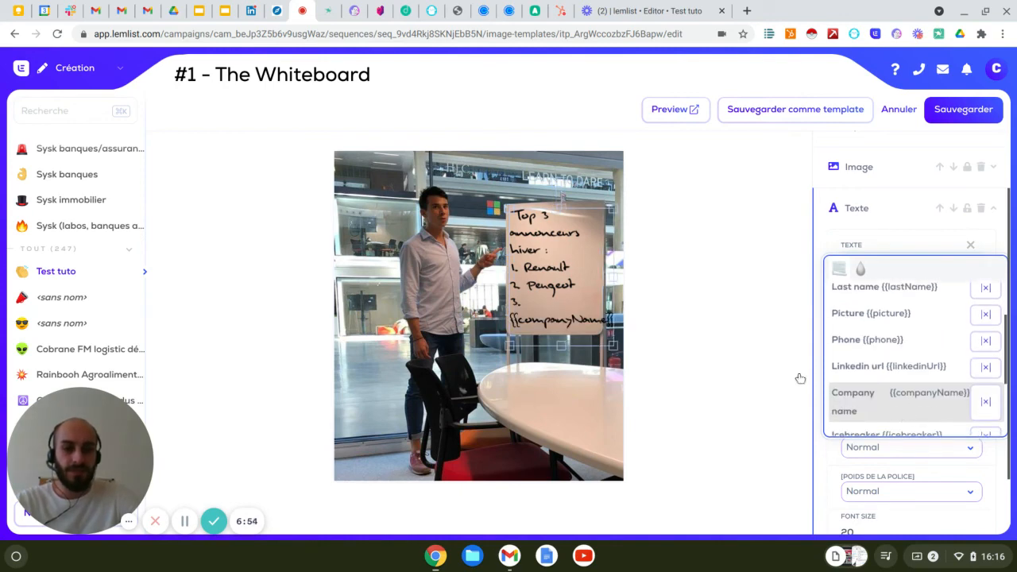
left_click(731, 340)
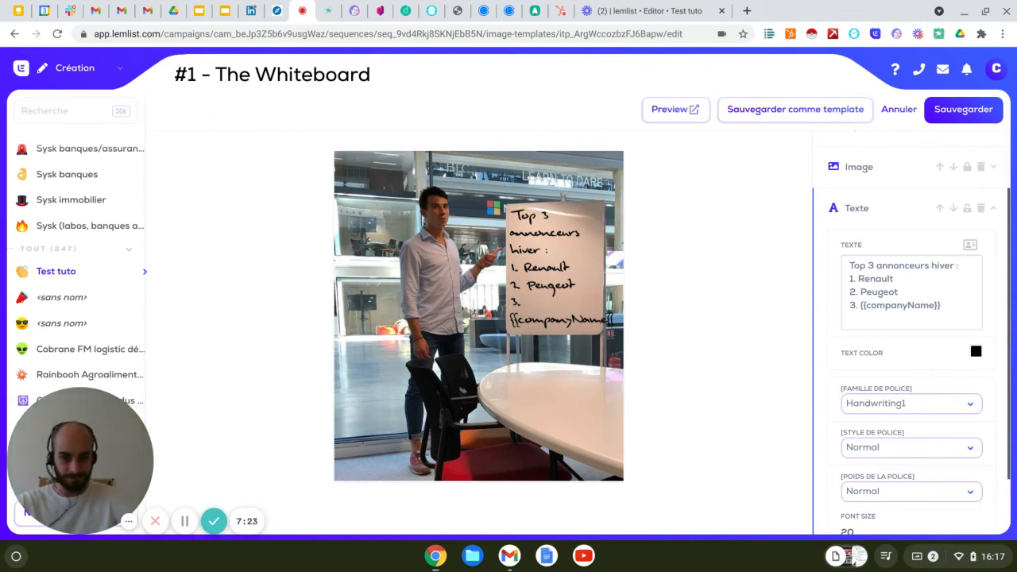
left_click(973, 114)
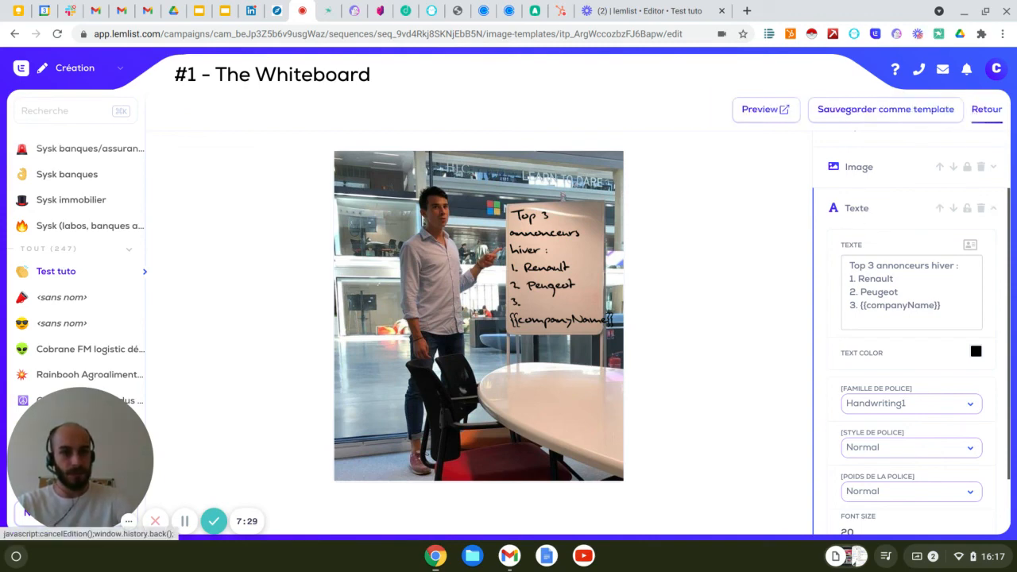
Leave the image editor and look over the Step 2 email containing the whiteboard image.
left_click(980, 115)
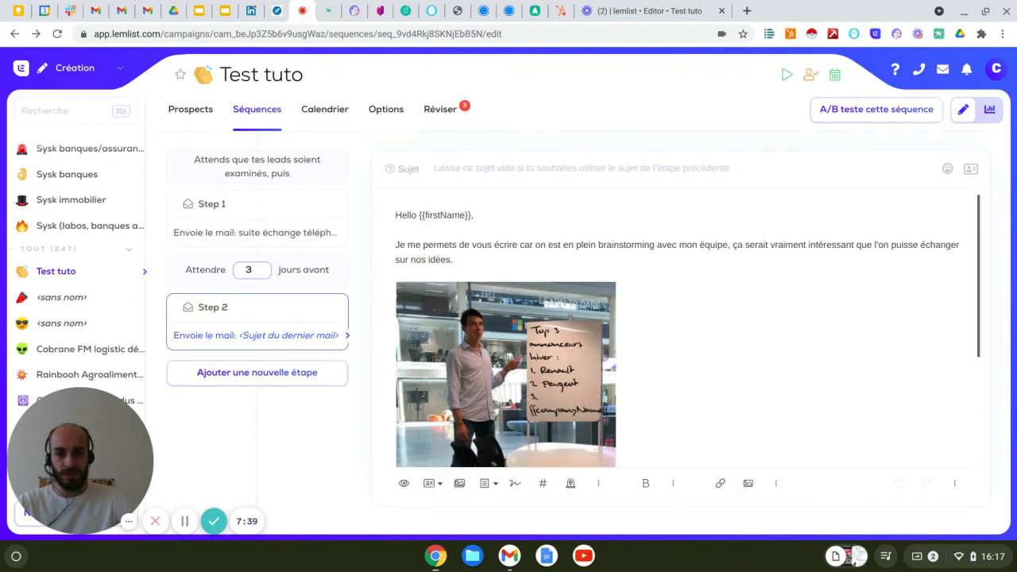
scroll(663, 334, "down", 5)
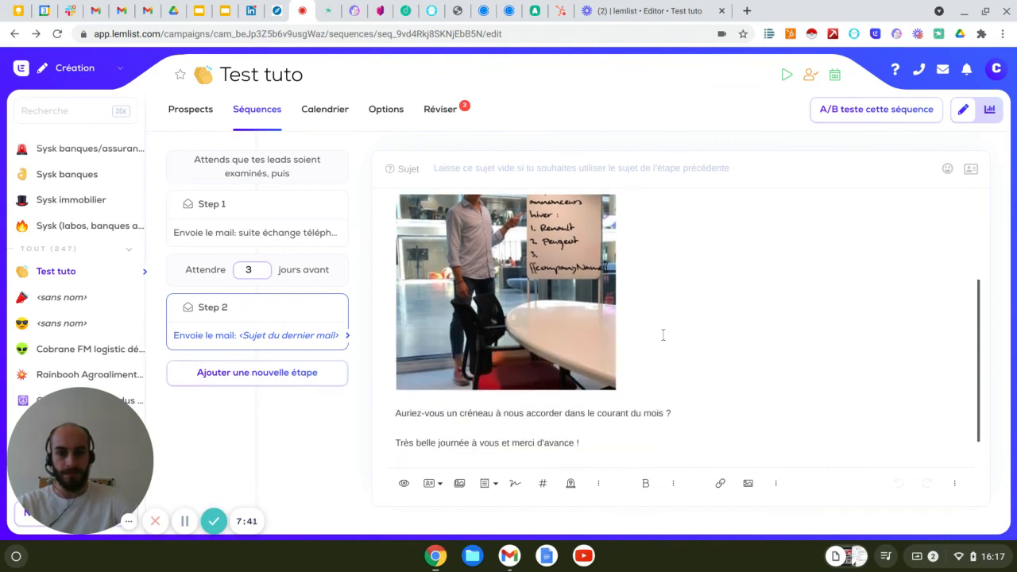
scroll(662, 334, "up", 3)
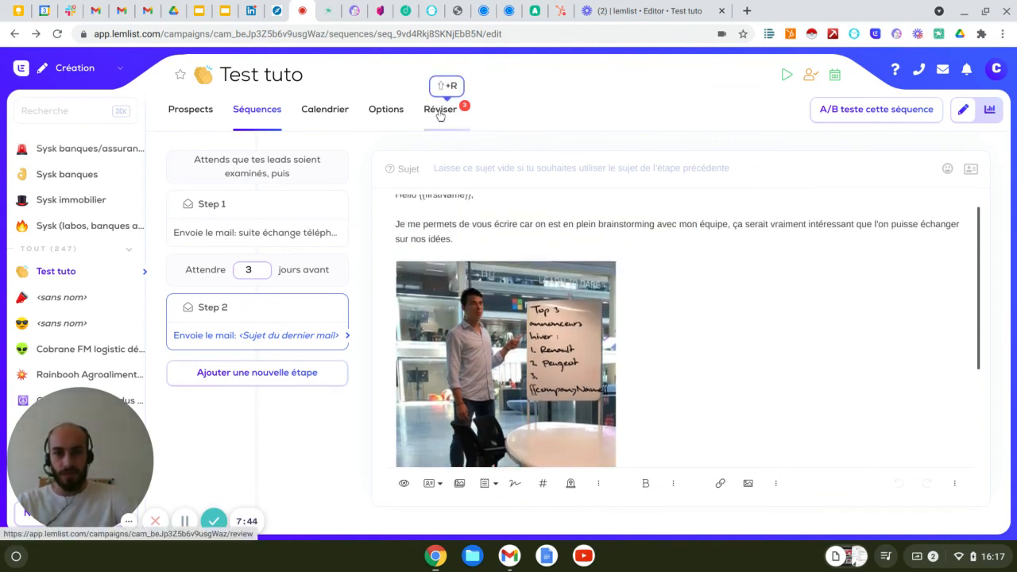
Open the campaign's review stage and examine the personalized whiteboard in the first prospect's Step 2 email.
key("shift+r")
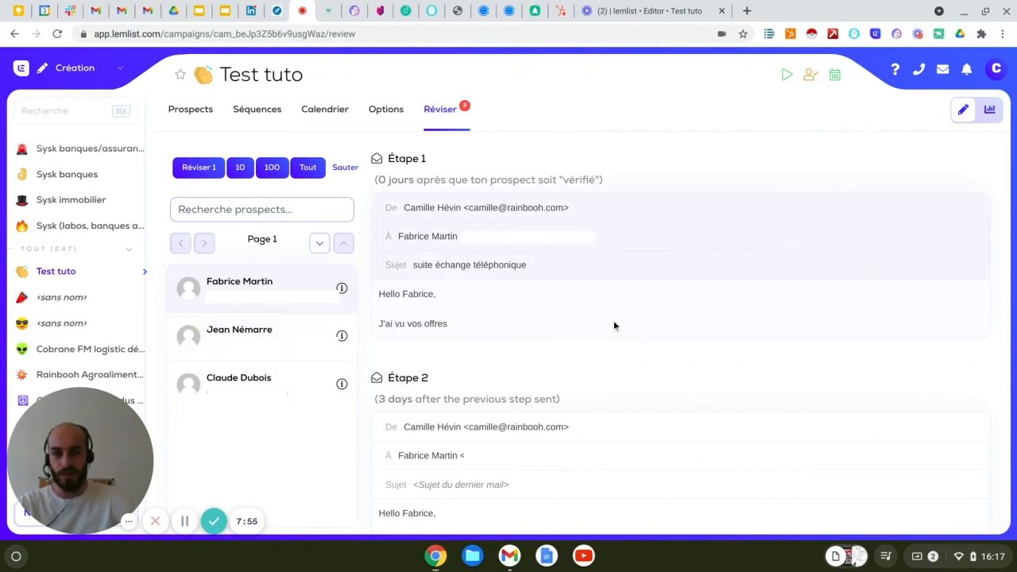
scroll(614, 325, "down", 5)
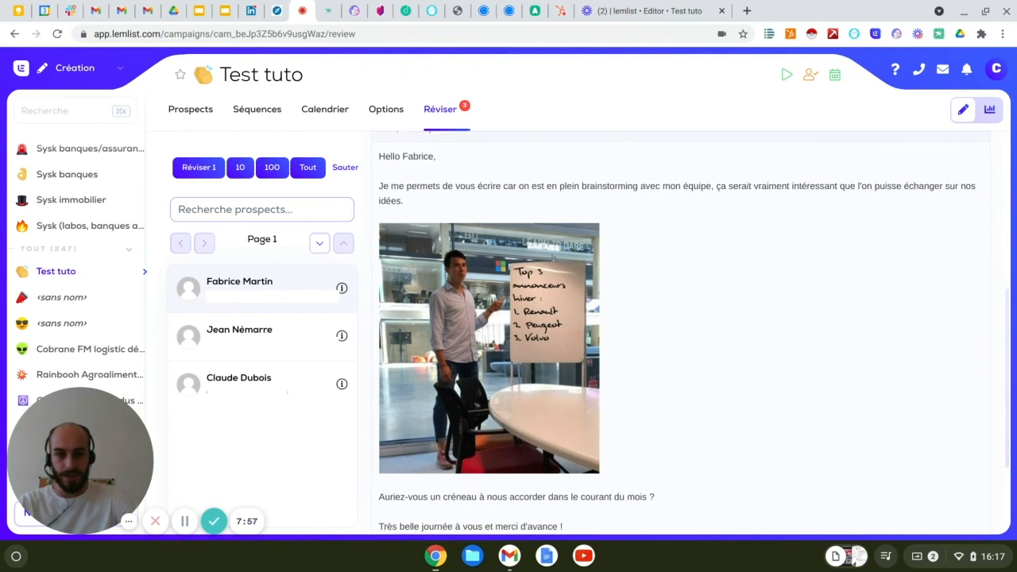
scroll(588, 316, "down", 1)
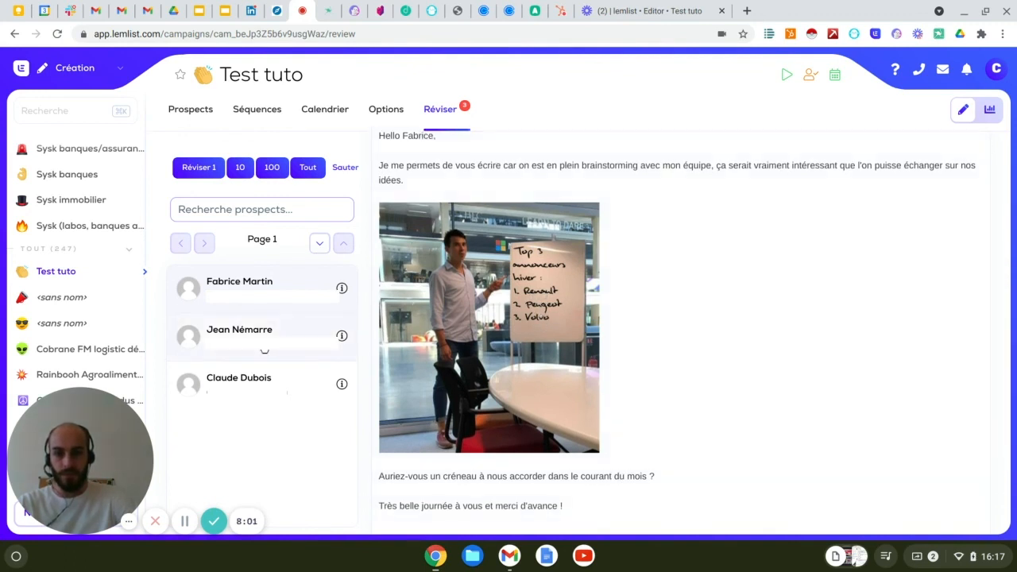
Preview the Step 2 email for the second and third prospects, checking the company name on each whiteboard and the third prospect's email signature.
left_click(264, 350)
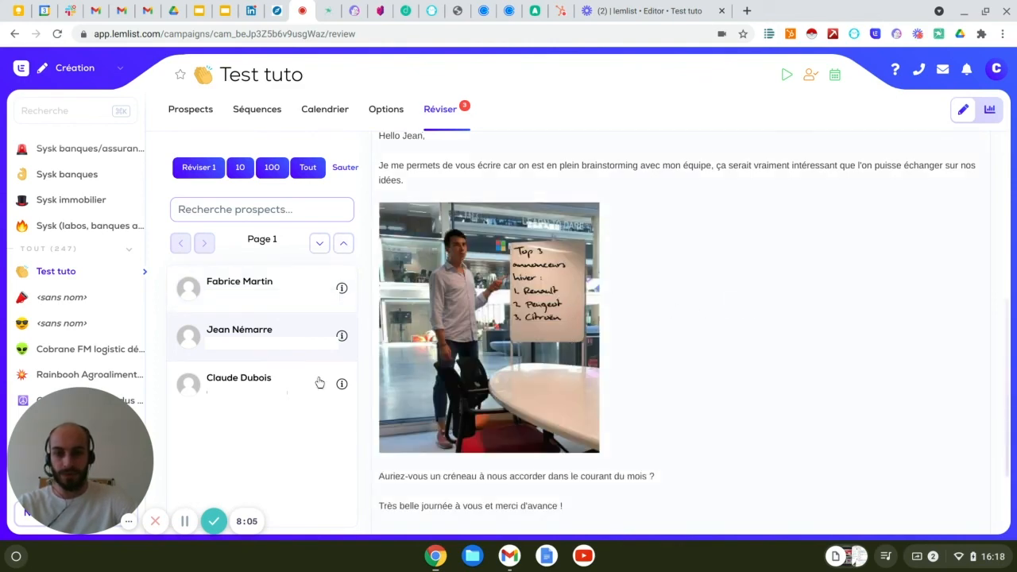
left_click(263, 385)
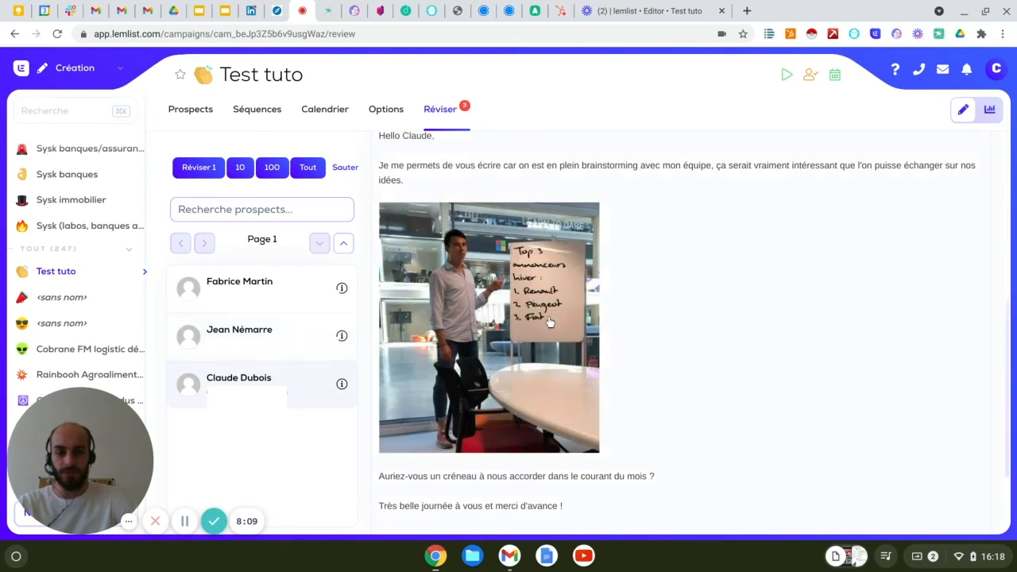
scroll(688, 324, "down", 3)
scroll(688, 324, "up", 3)
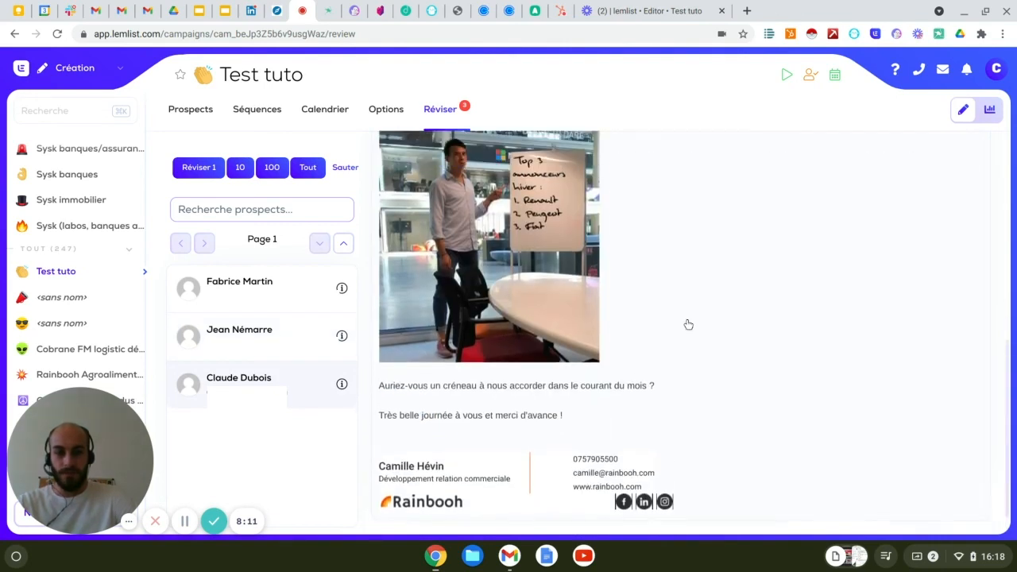